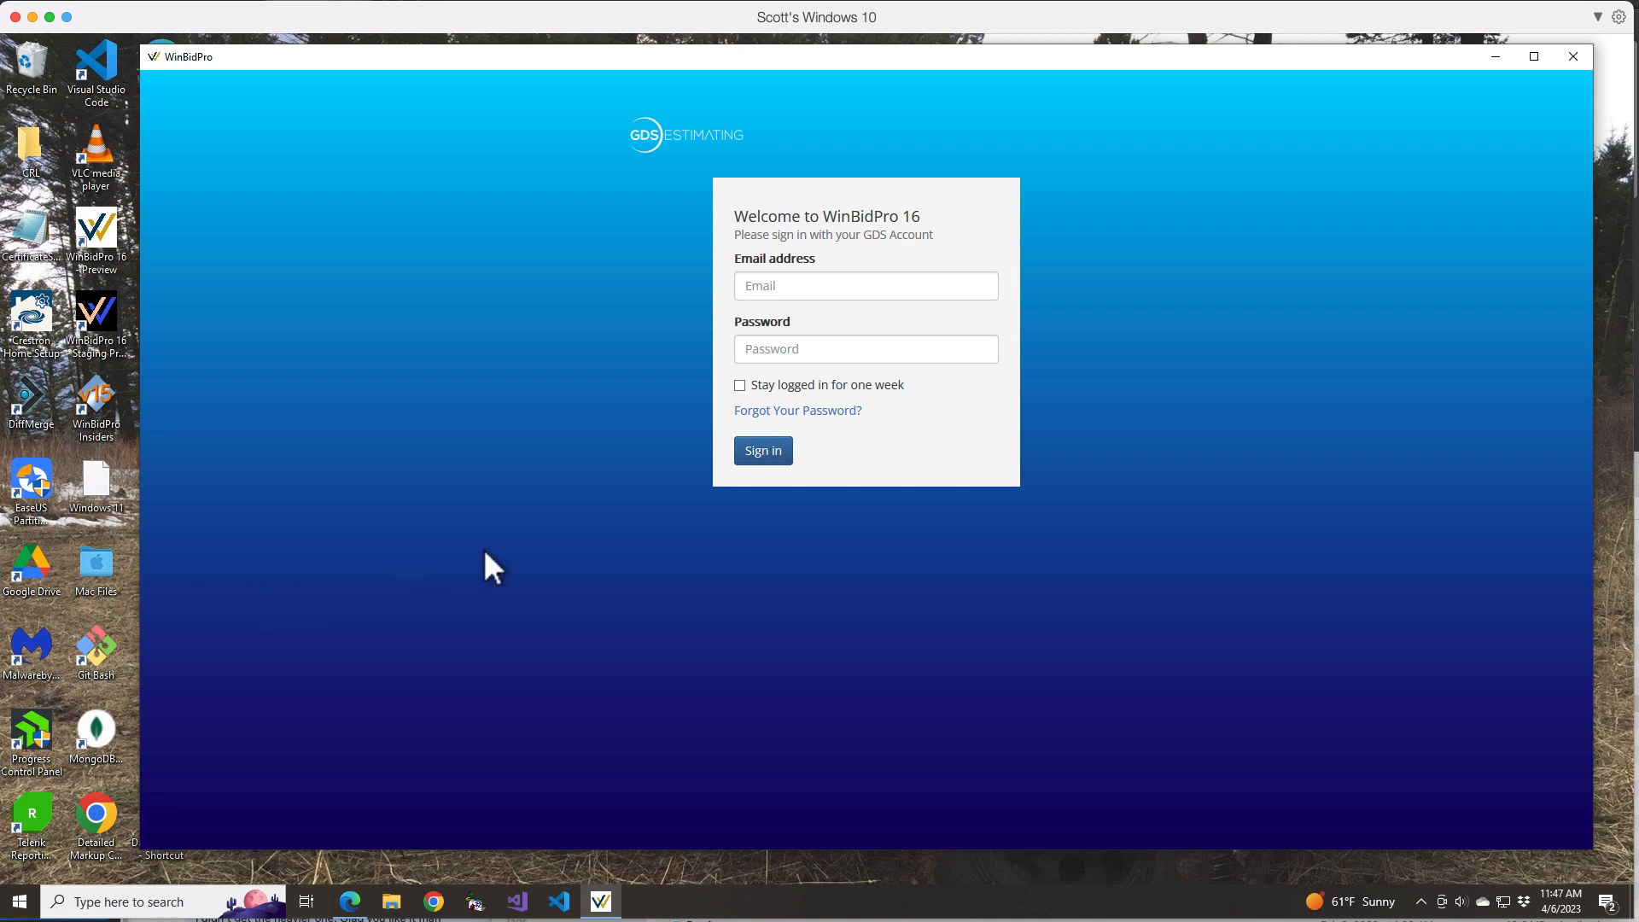
# Step: Switch to Edge and review the GDS Estimating V16 page's additional site links and the user account sign-in page
pyautogui.click(820, 291)
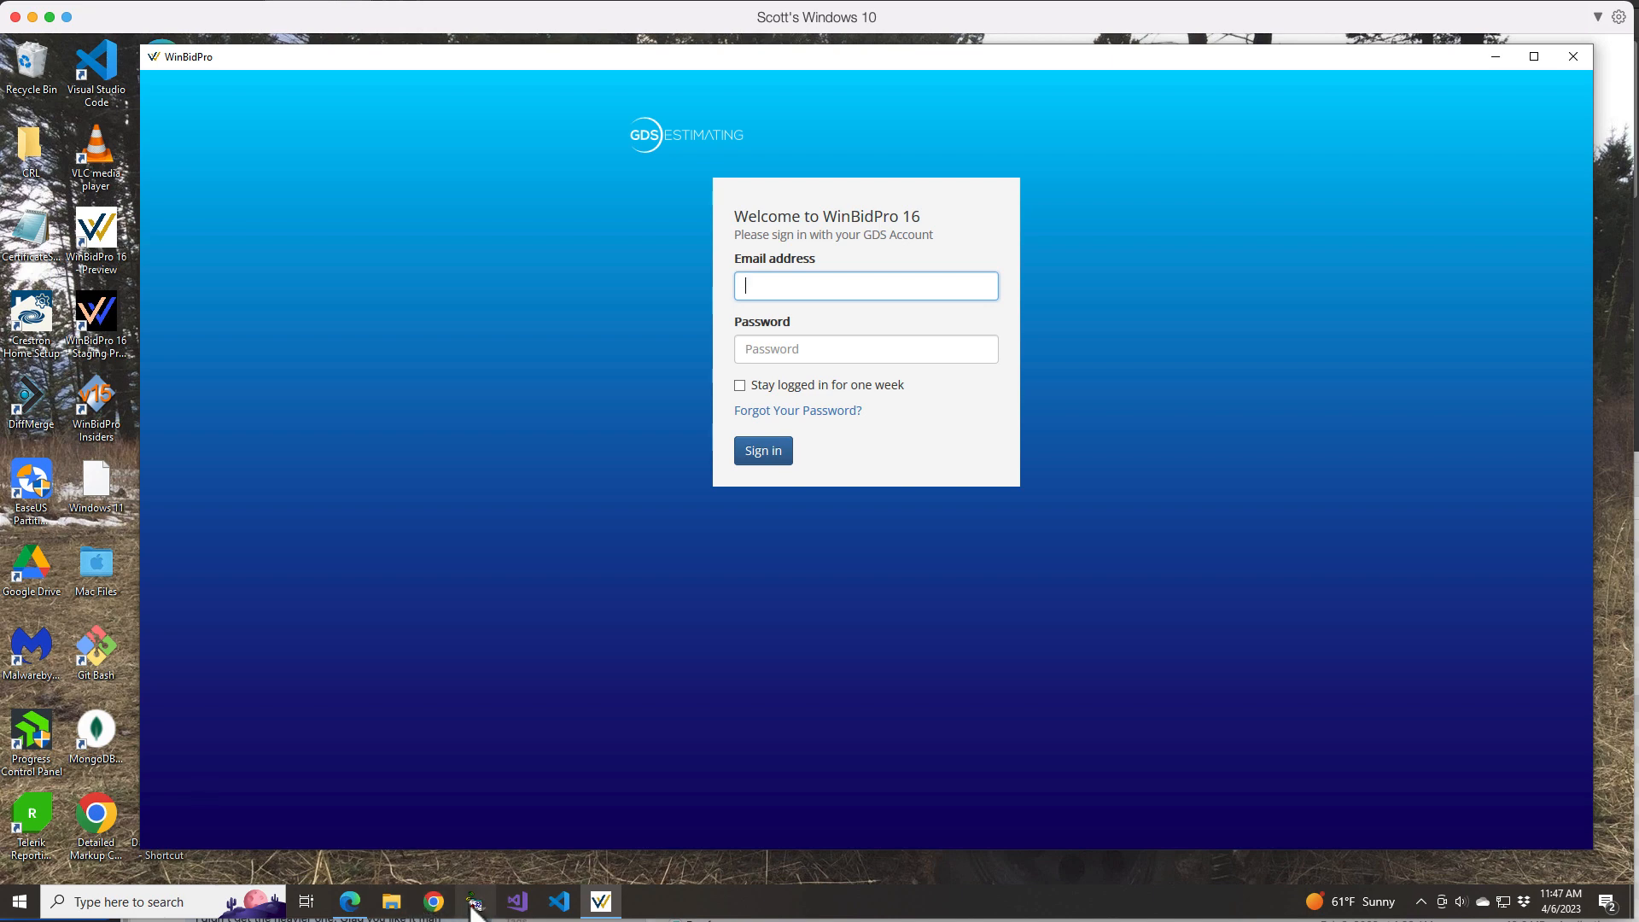
pyautogui.moveTo(352, 913)
pyautogui.click(350, 832)
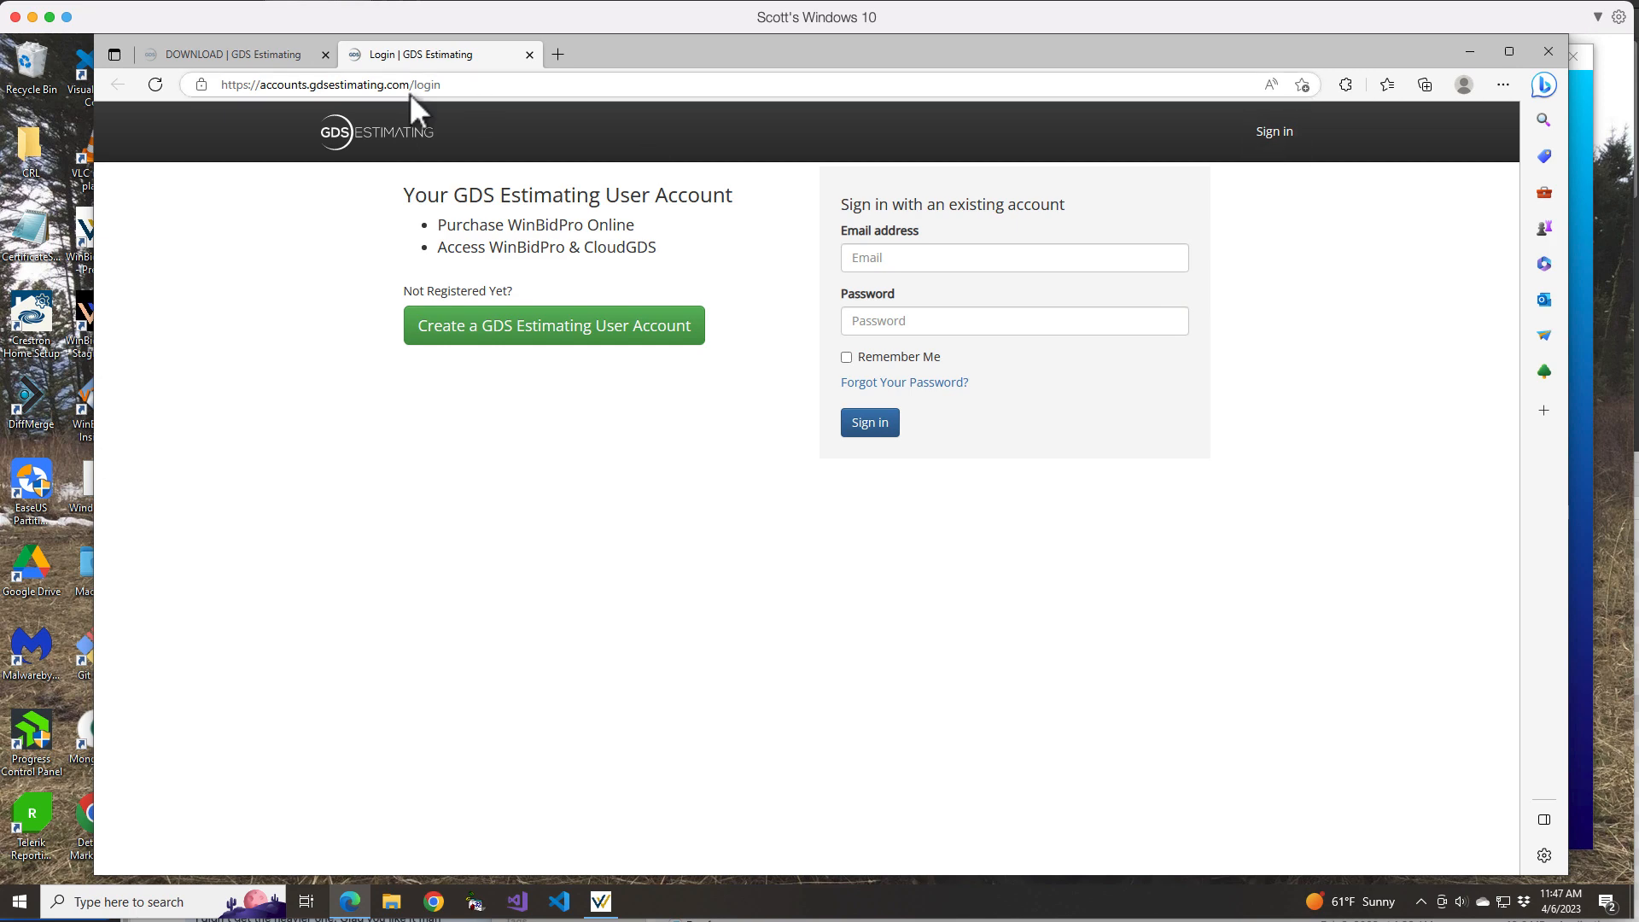
pyautogui.click(243, 56)
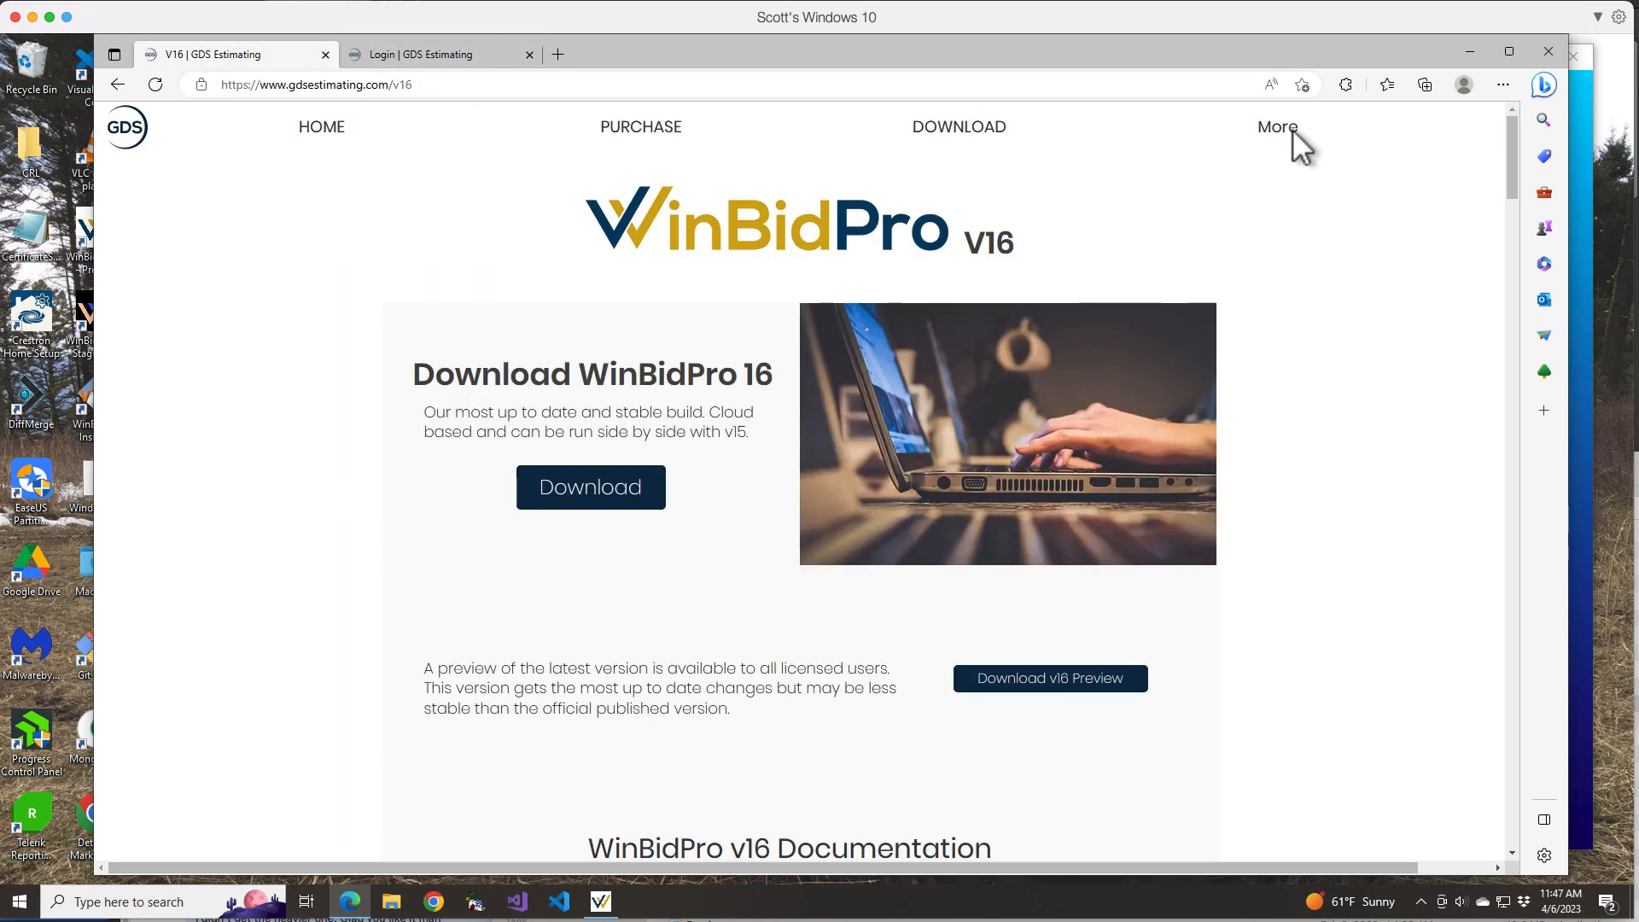
pyautogui.moveTo(1293, 131)
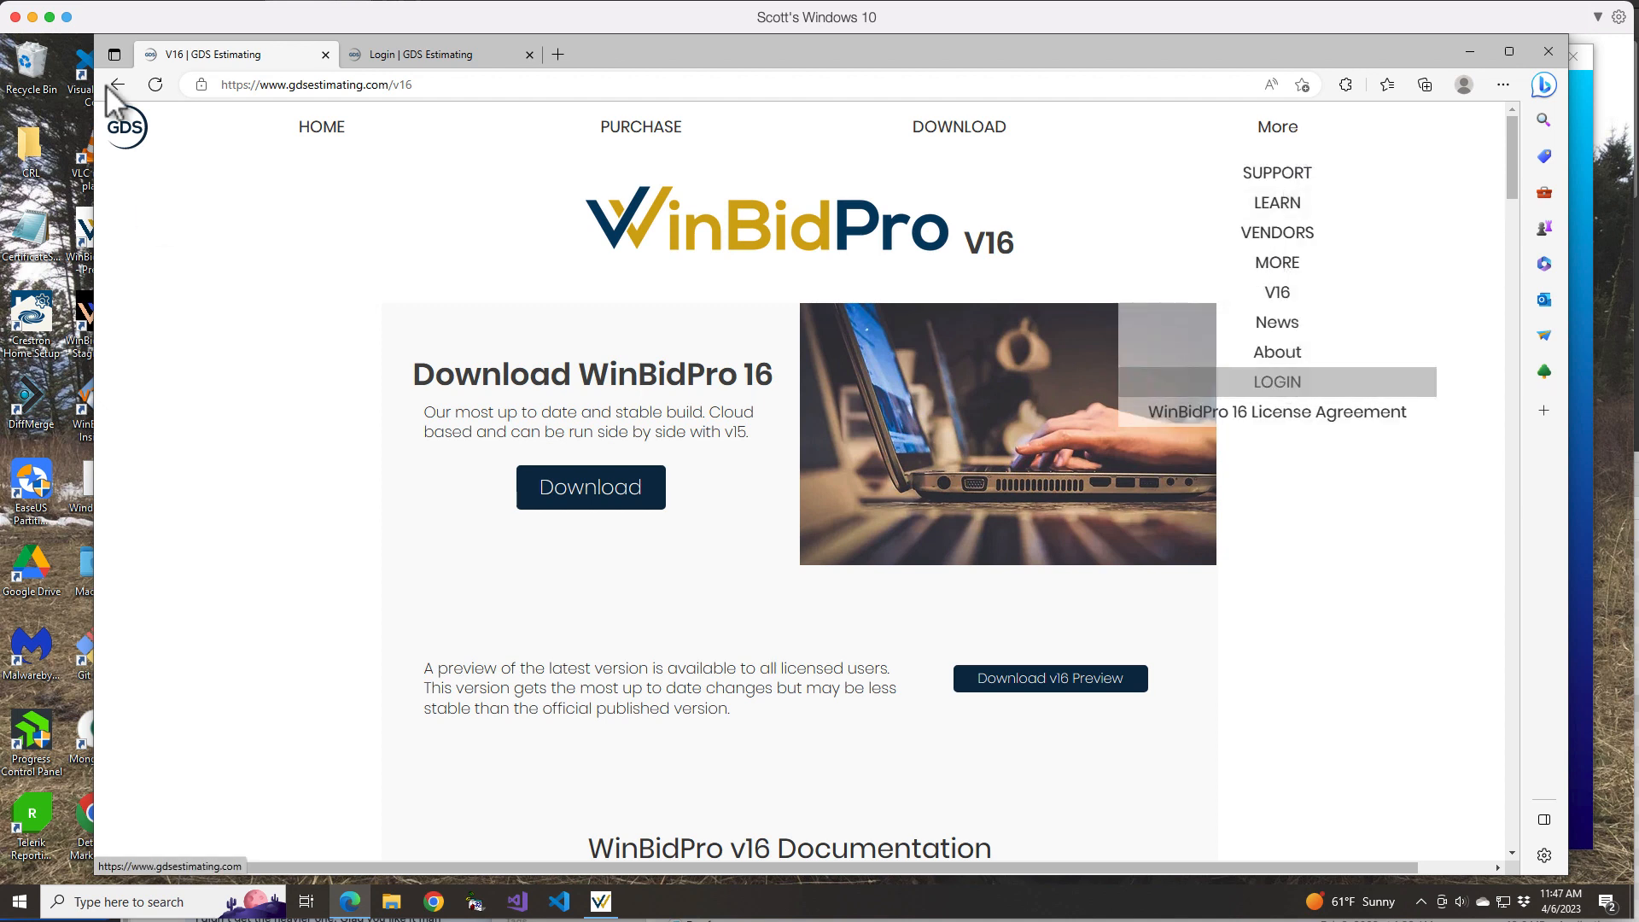
pyautogui.click(422, 54)
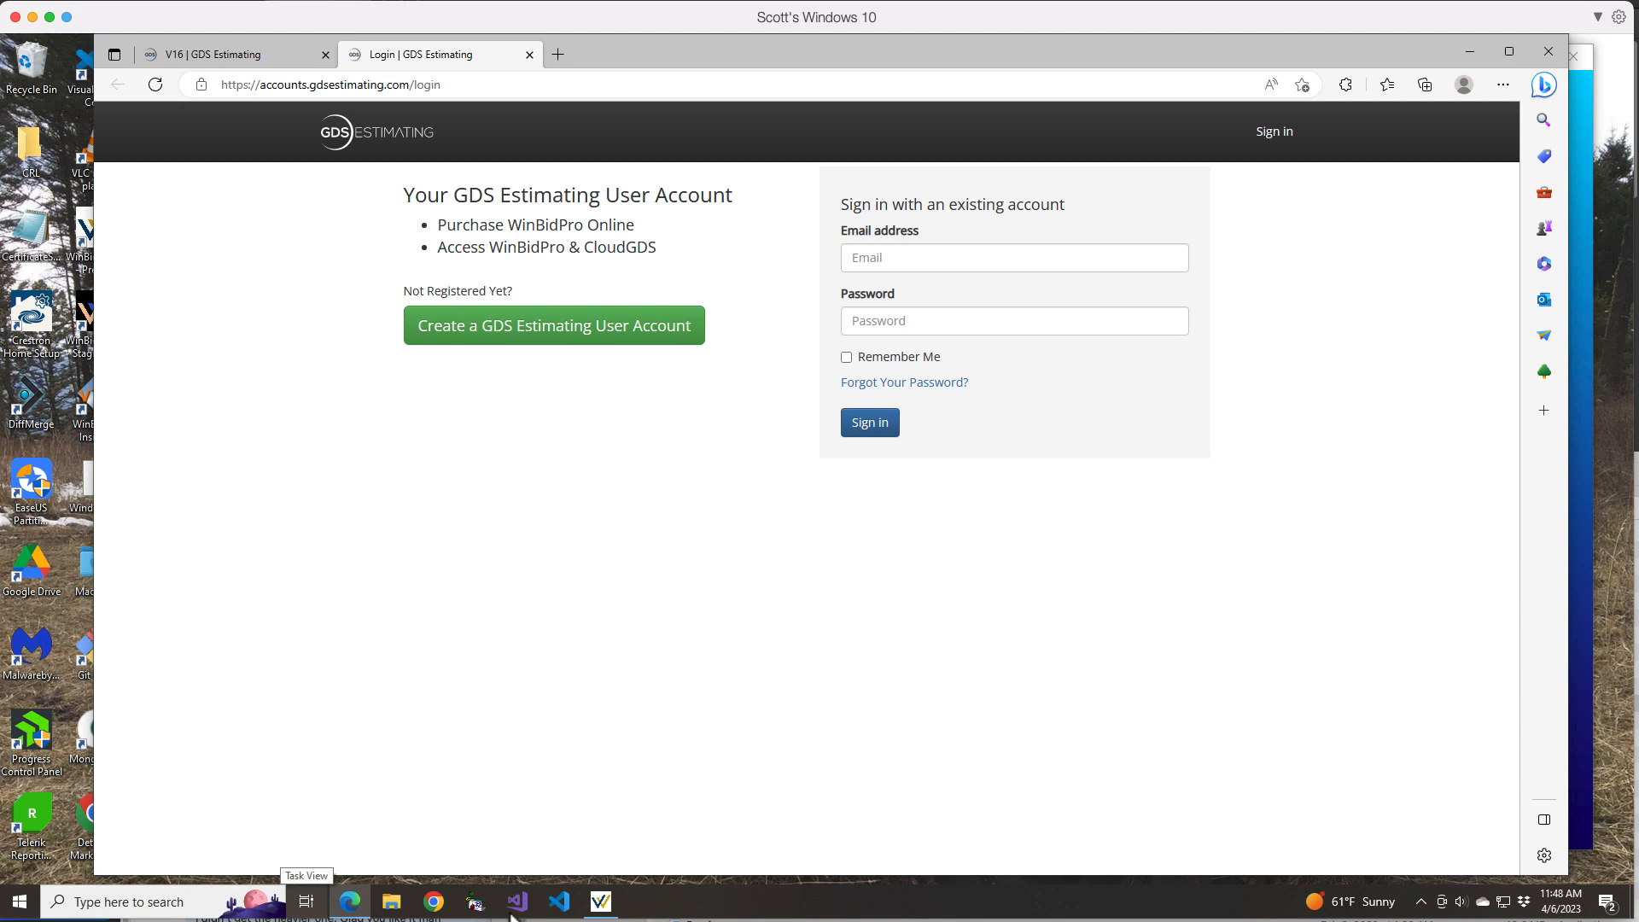
# Step: Switch back to WinBidPro and sign in with the account email and password, staying logged in for one week
pyautogui.click(601, 901)
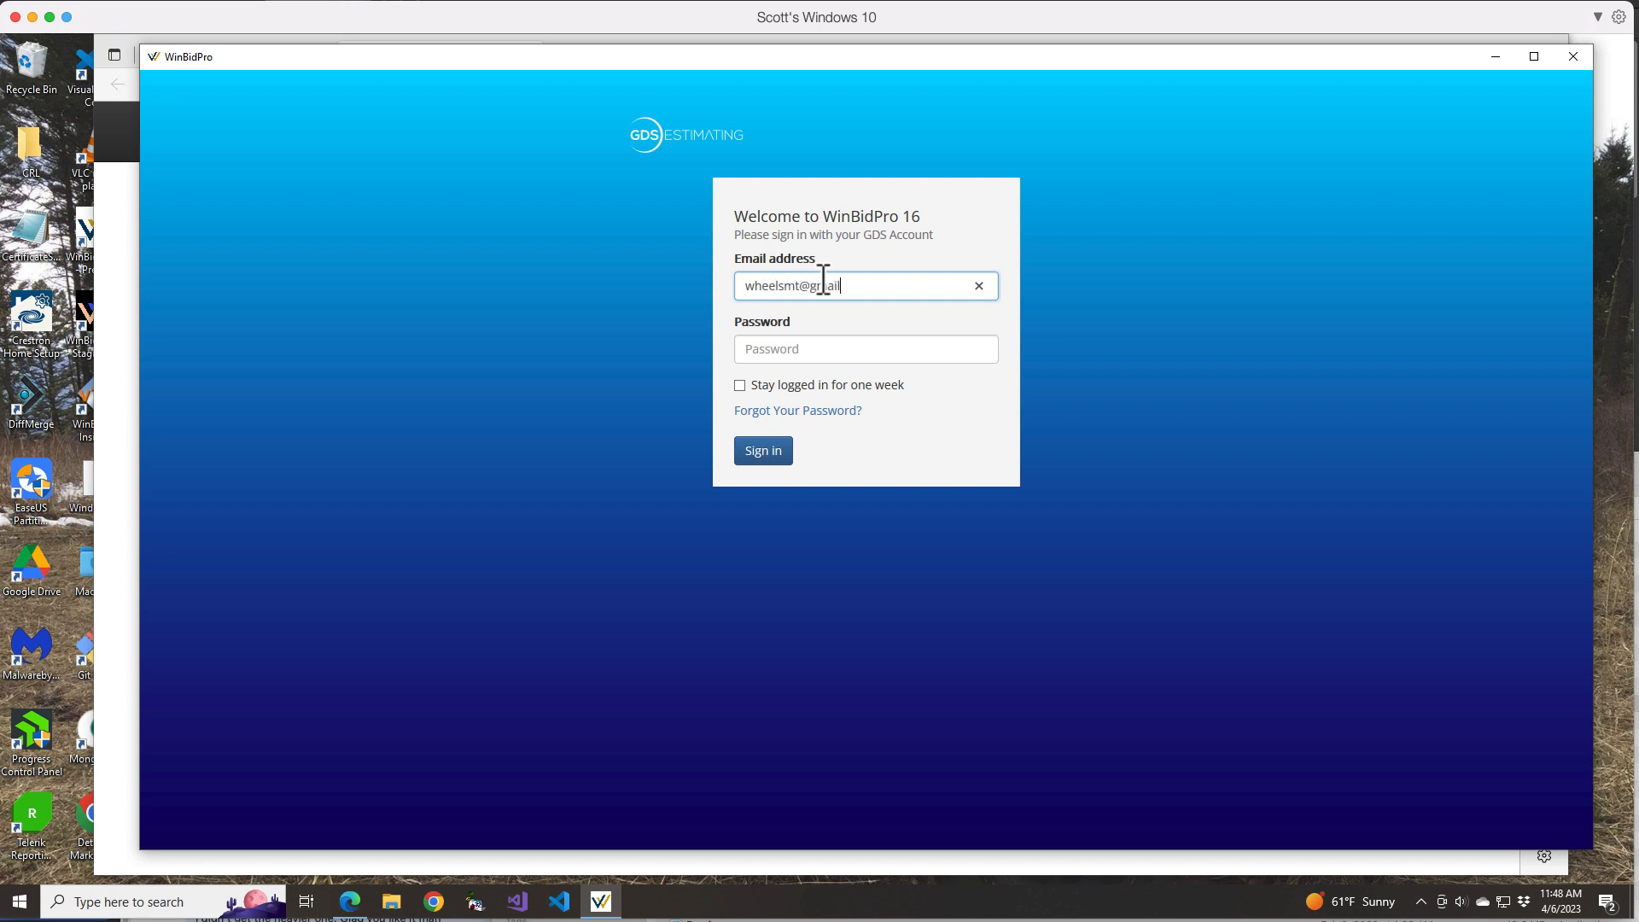
pyautogui.press('Tab')
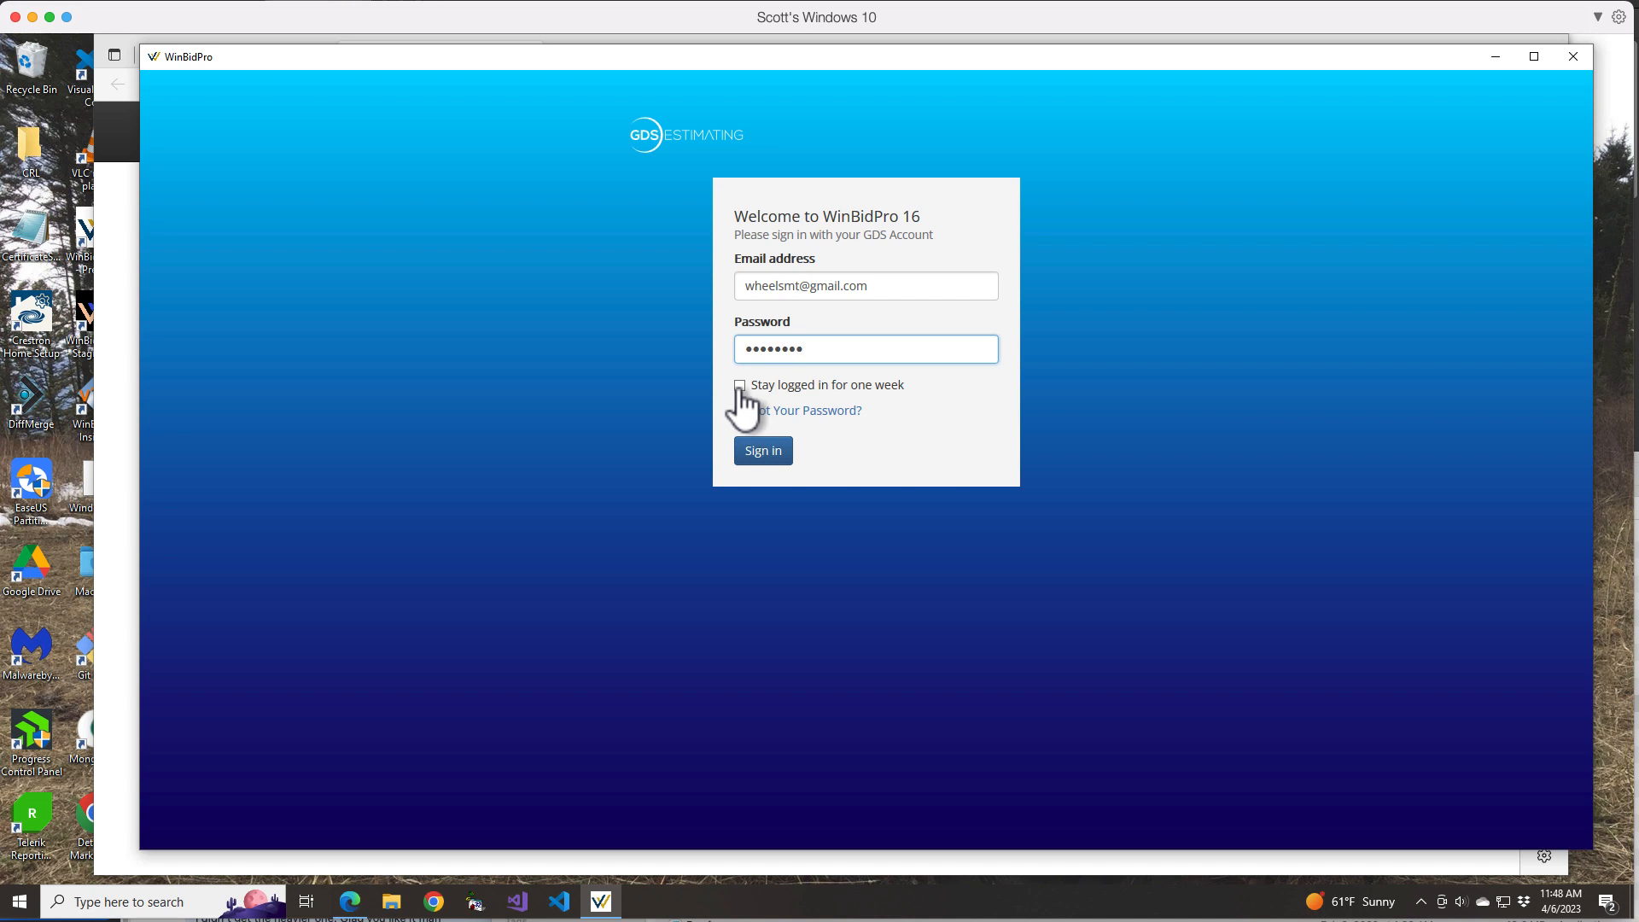
pyautogui.click(740, 386)
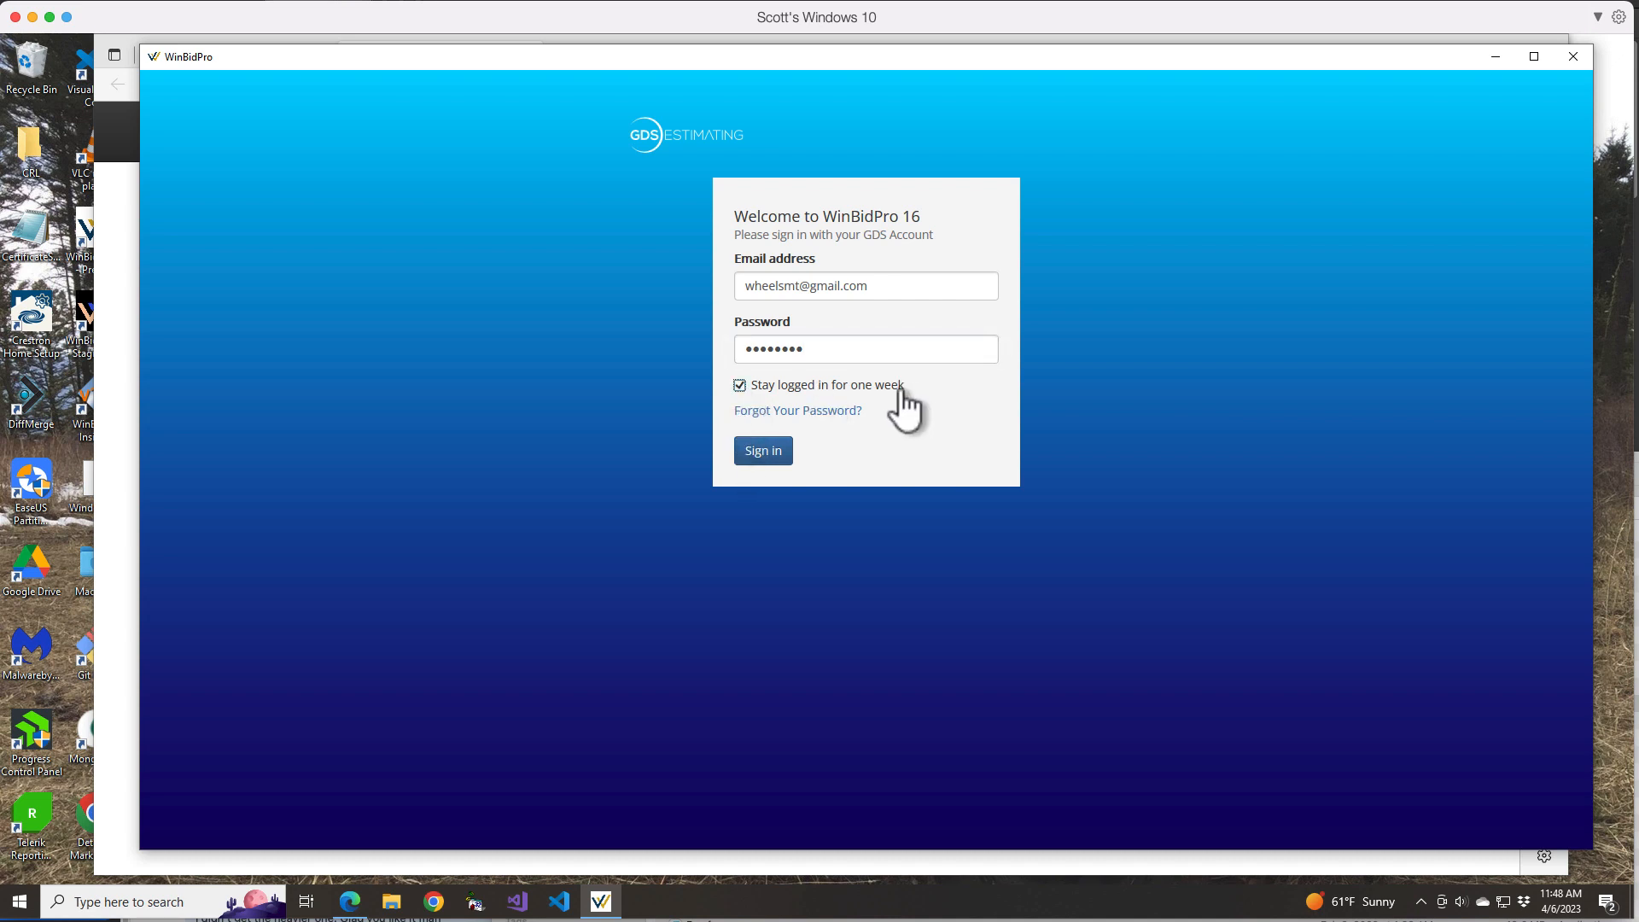
pyautogui.click(762, 452)
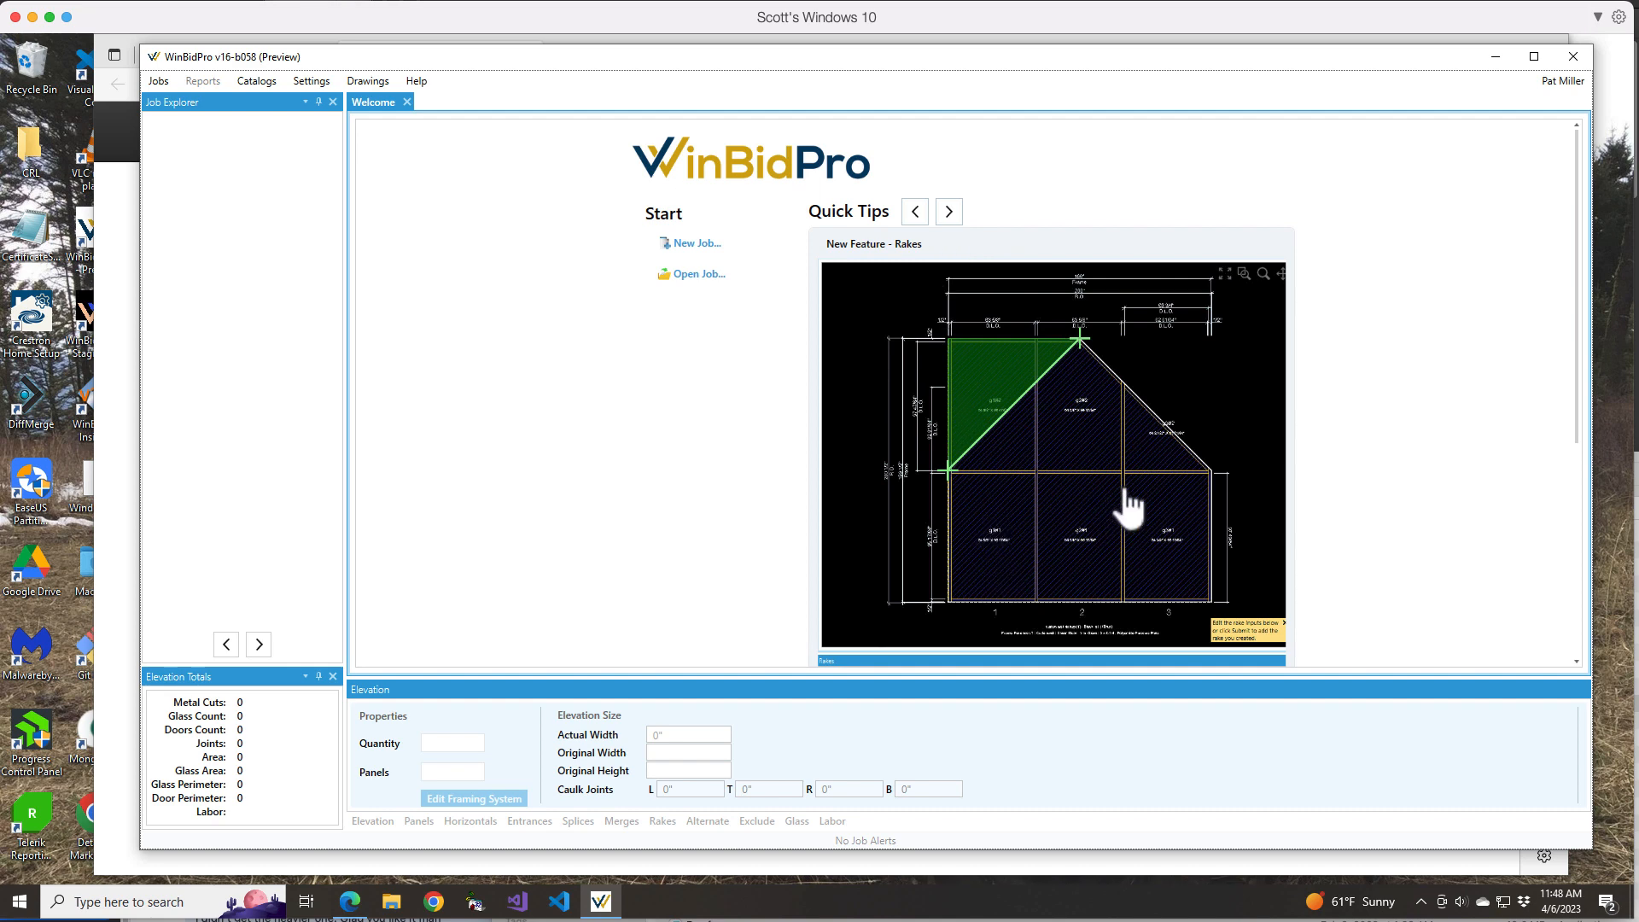
# Step: Page forward through the welcome page's Quick Tips and review the catalog and saved vendors in Manage Vendors, closing it when done
pyautogui.click(950, 214)
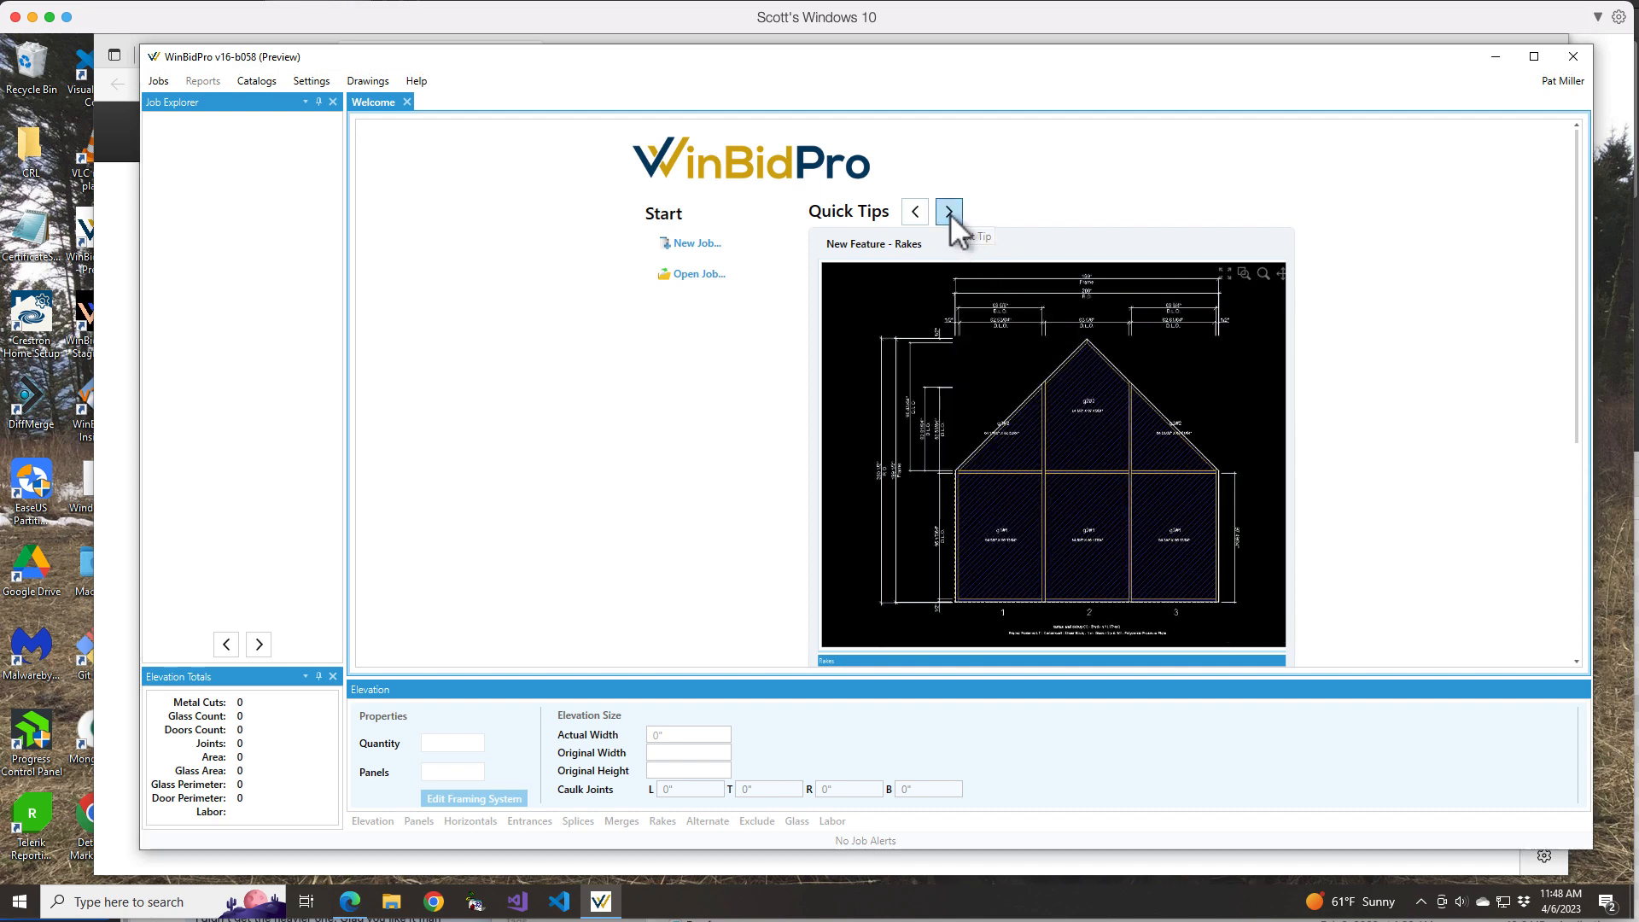
pyautogui.click(950, 214)
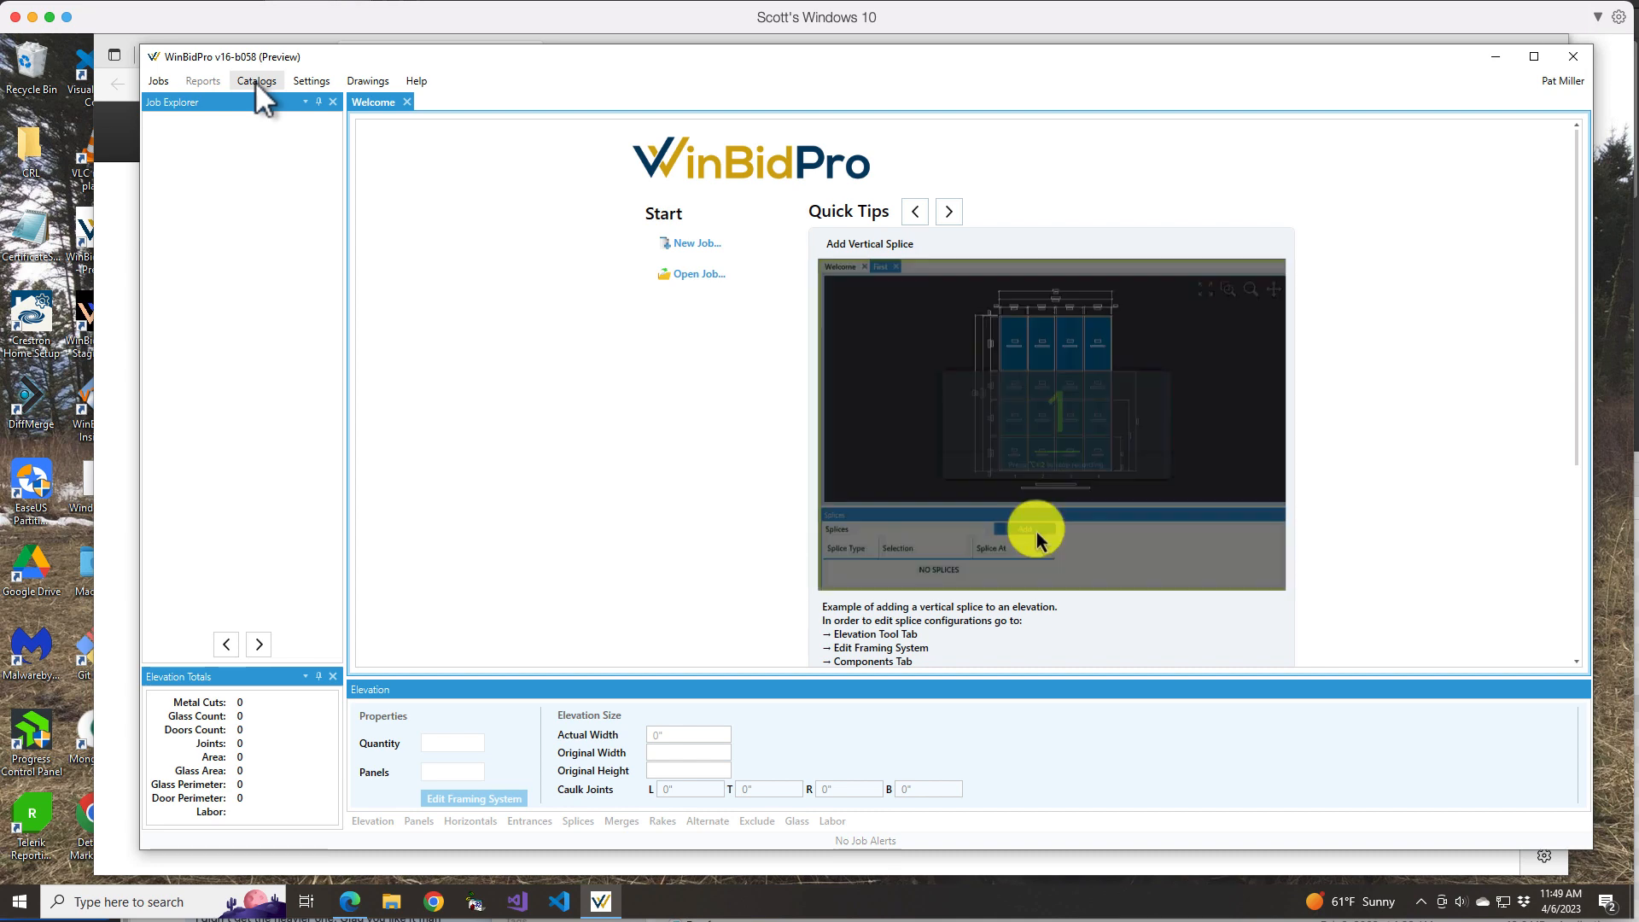
pyautogui.click(254, 80)
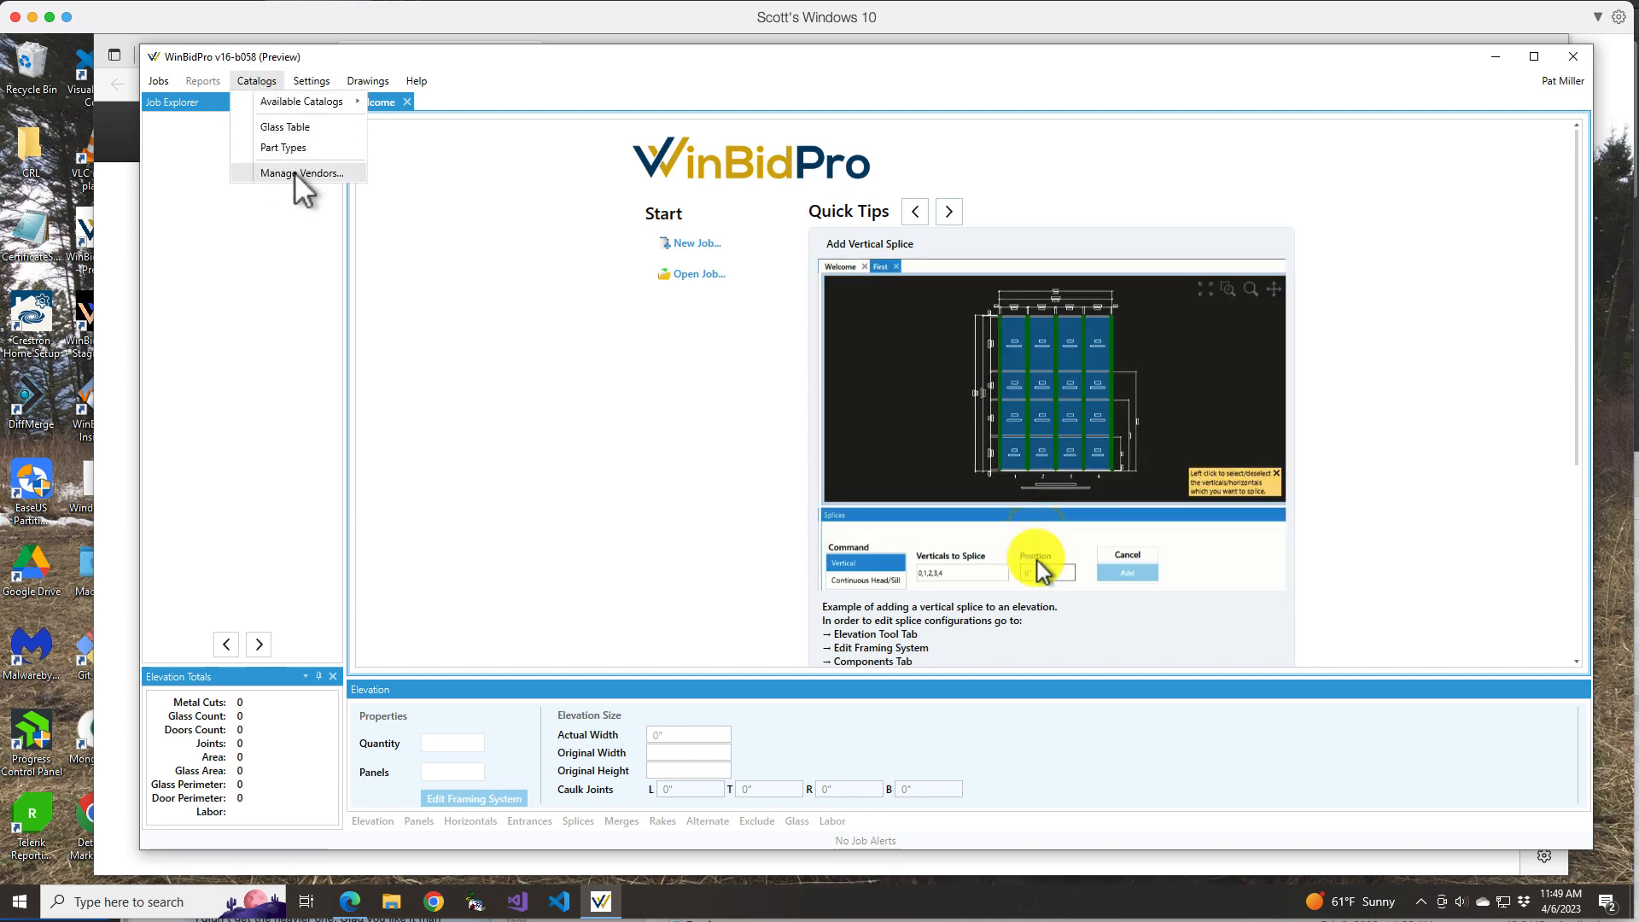
pyautogui.click(294, 172)
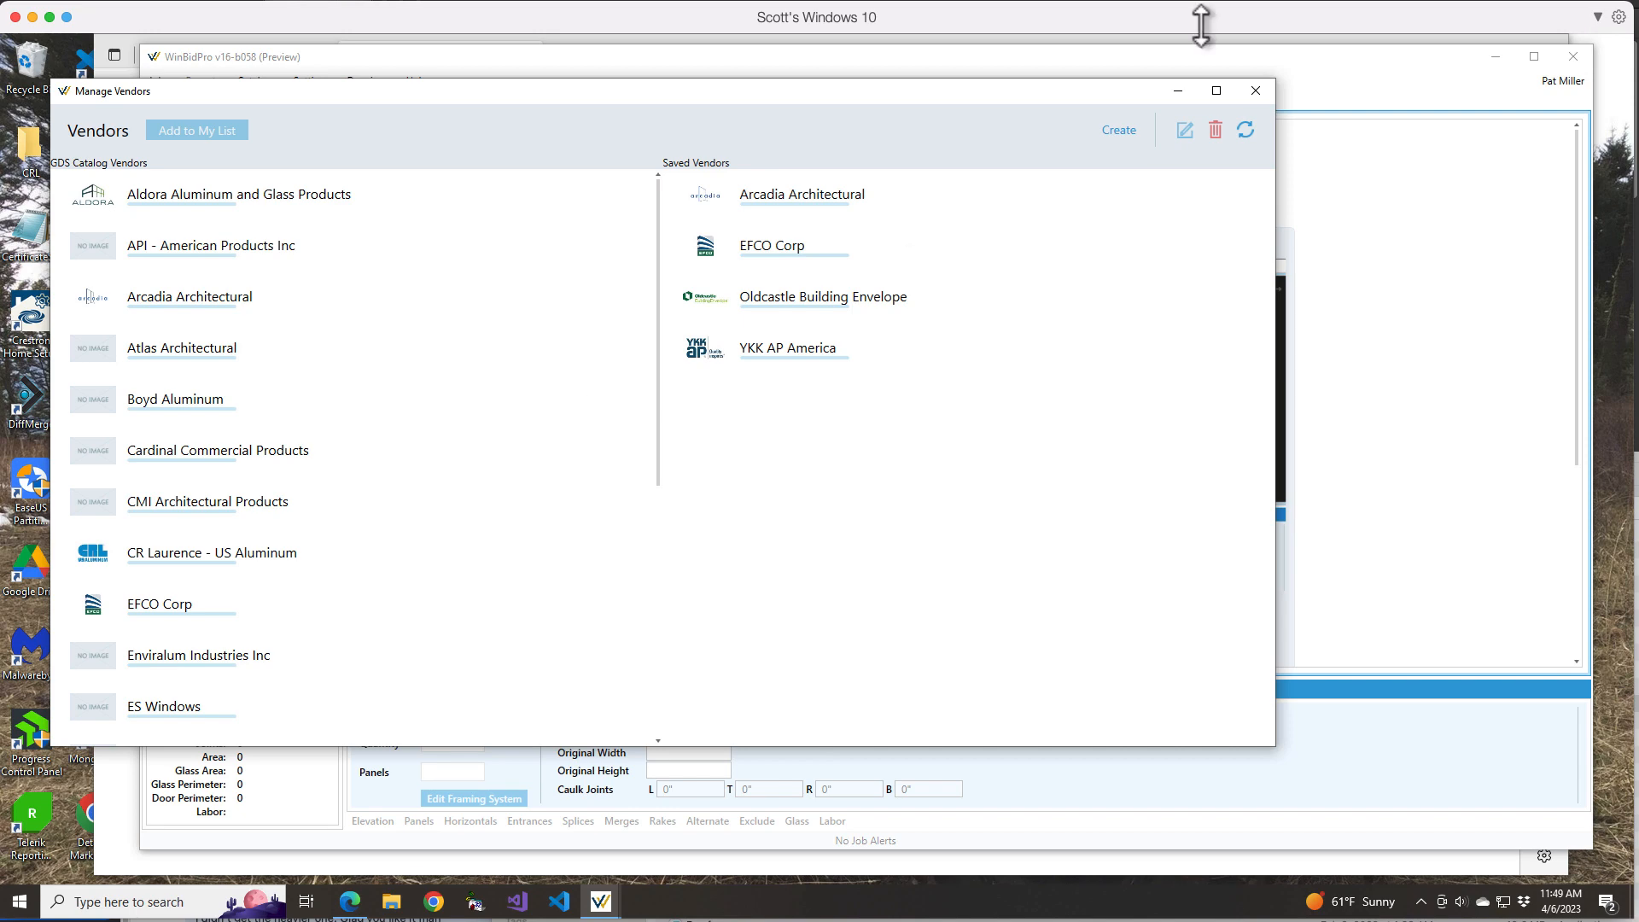
pyautogui.click(1252, 94)
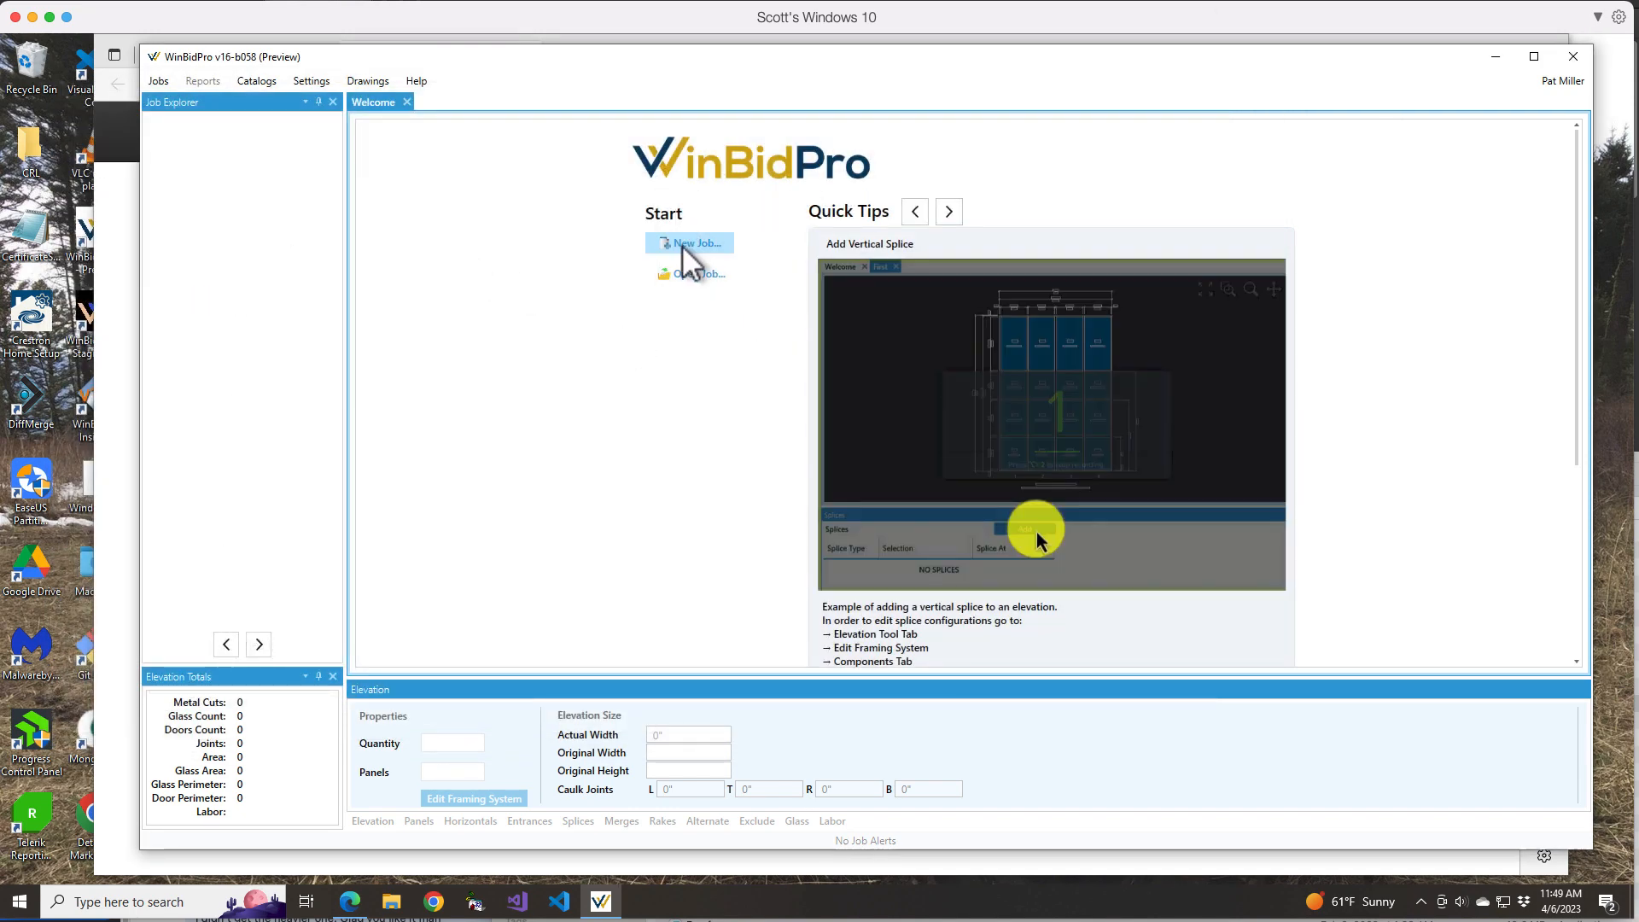
# Step: Create a new job named "First Job" with vendor YKK AP America and the MedBronze finish
pyautogui.click(683, 244)
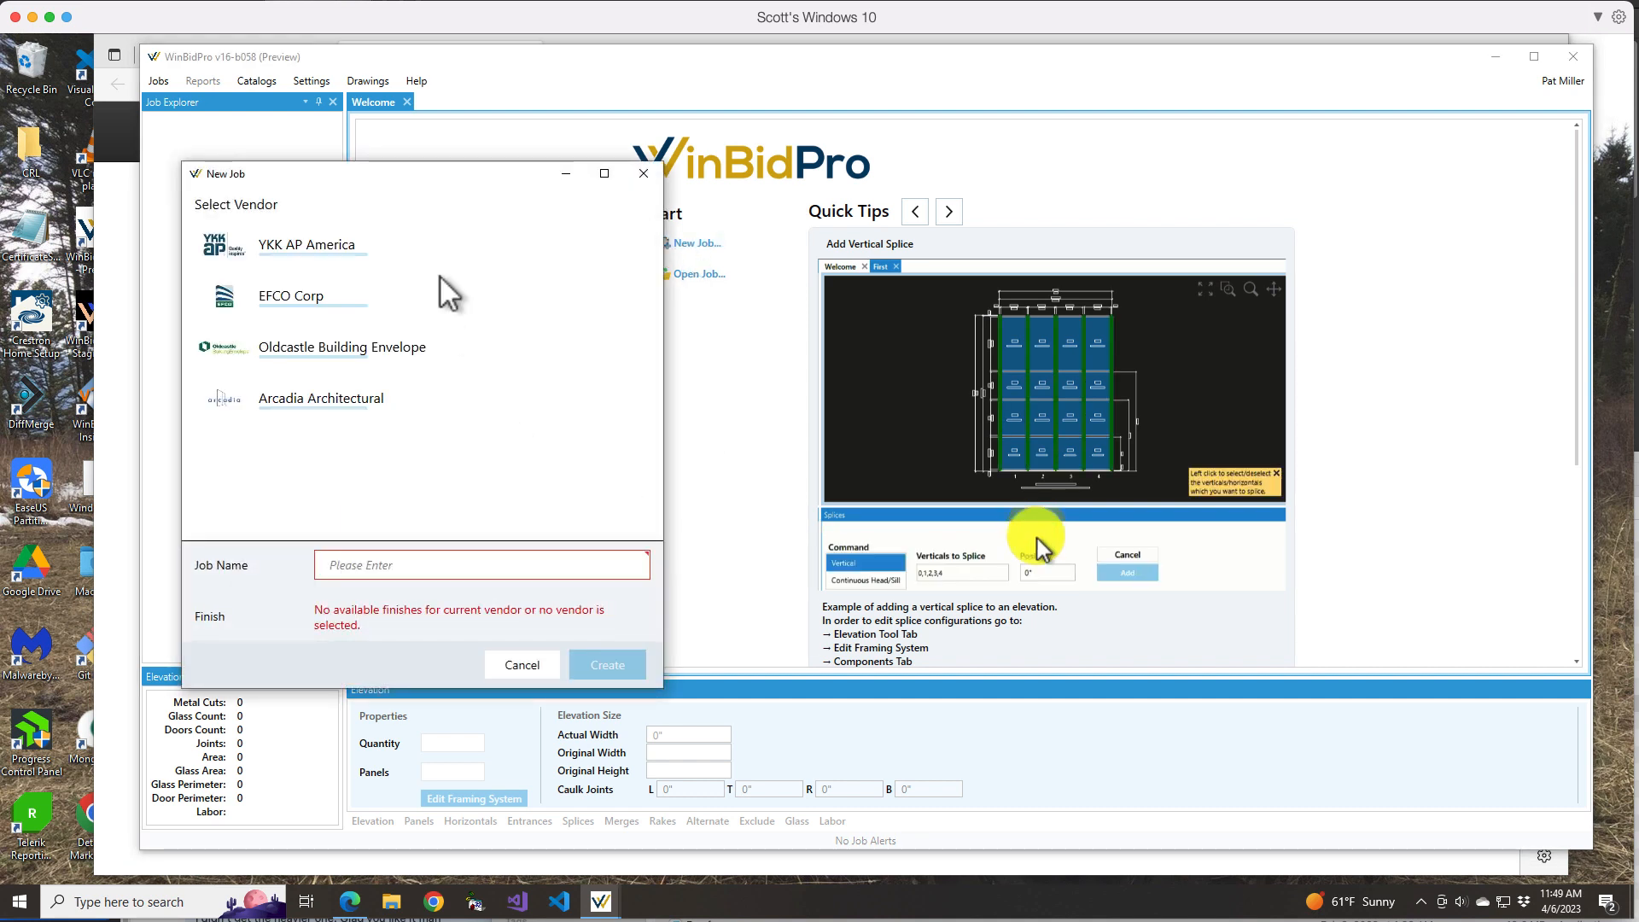
pyautogui.click(300, 239)
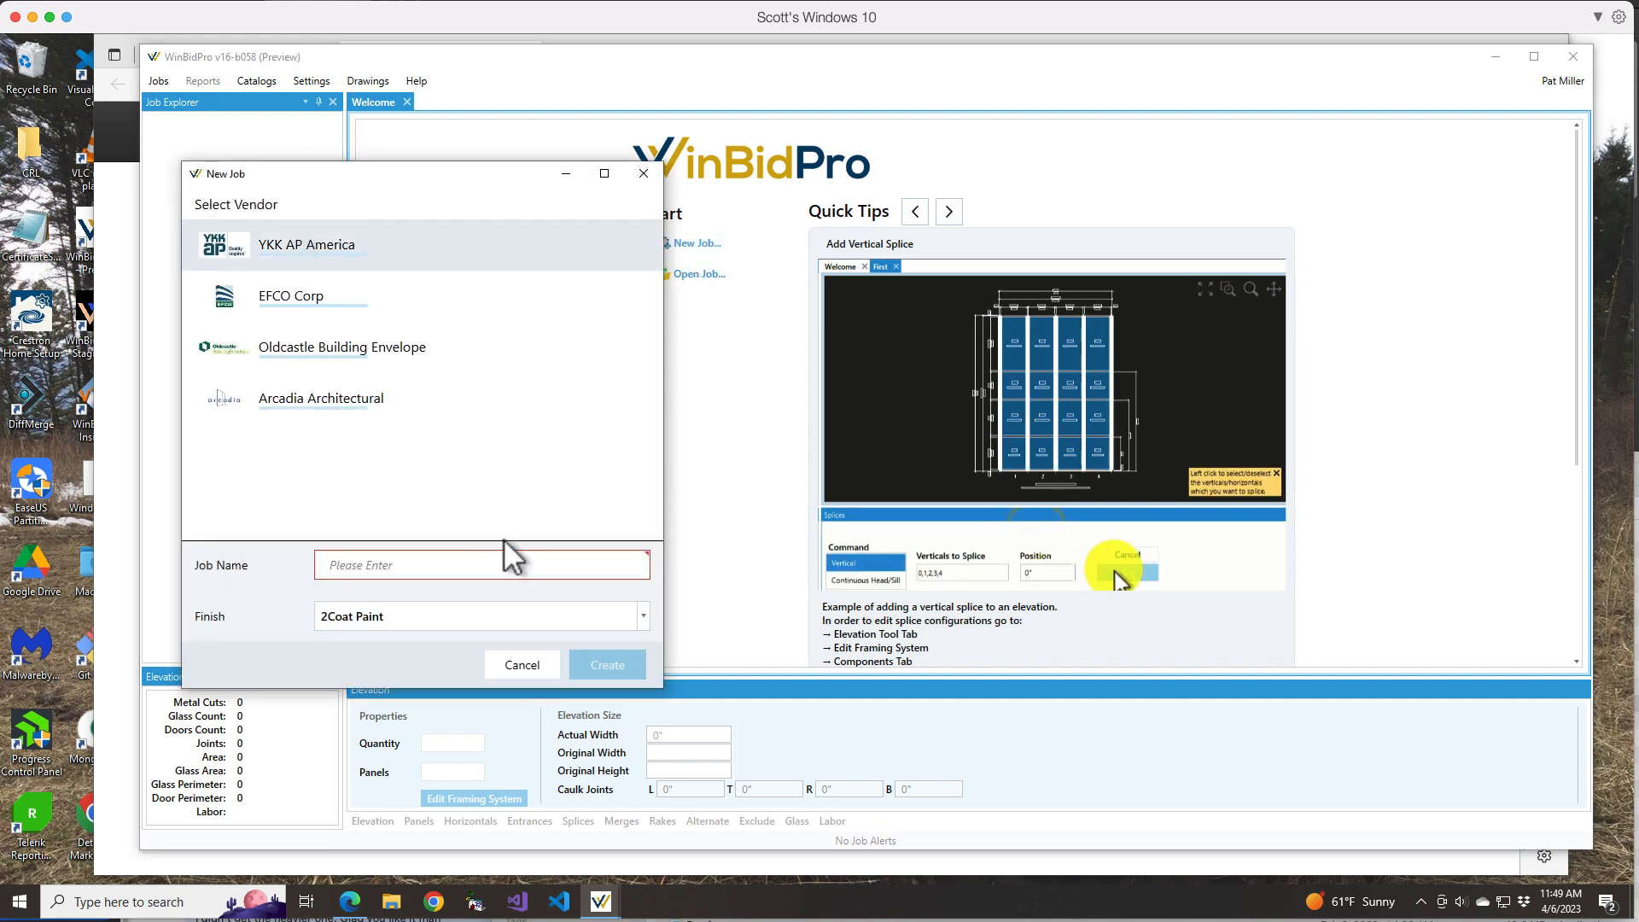
pyautogui.click(420, 564)
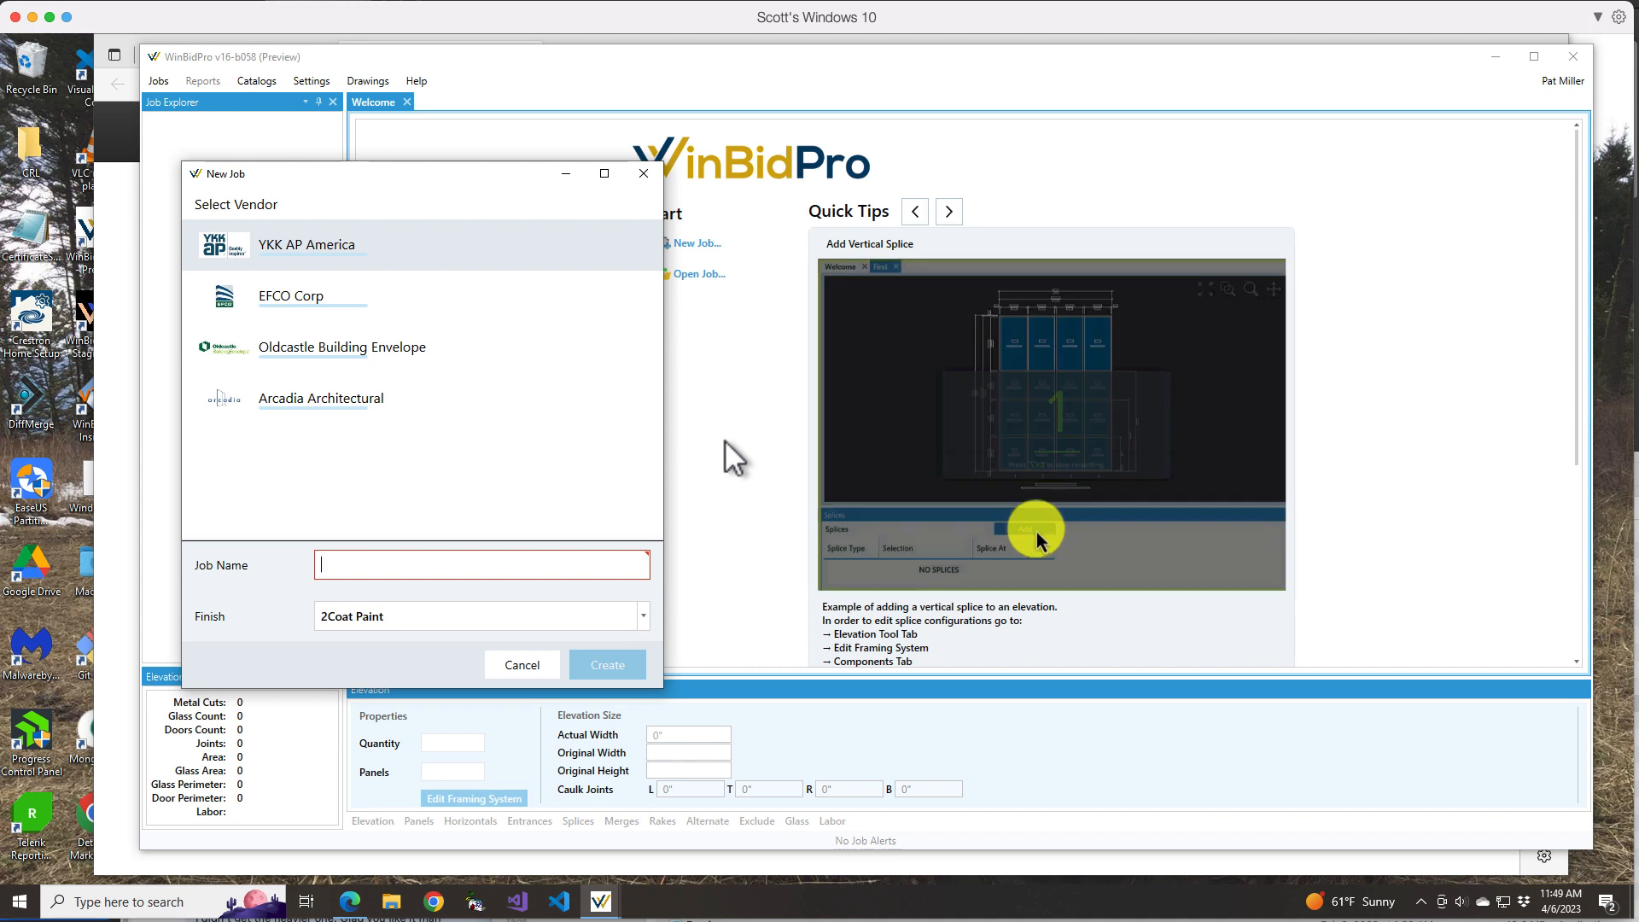
pyautogui.write('First Job')
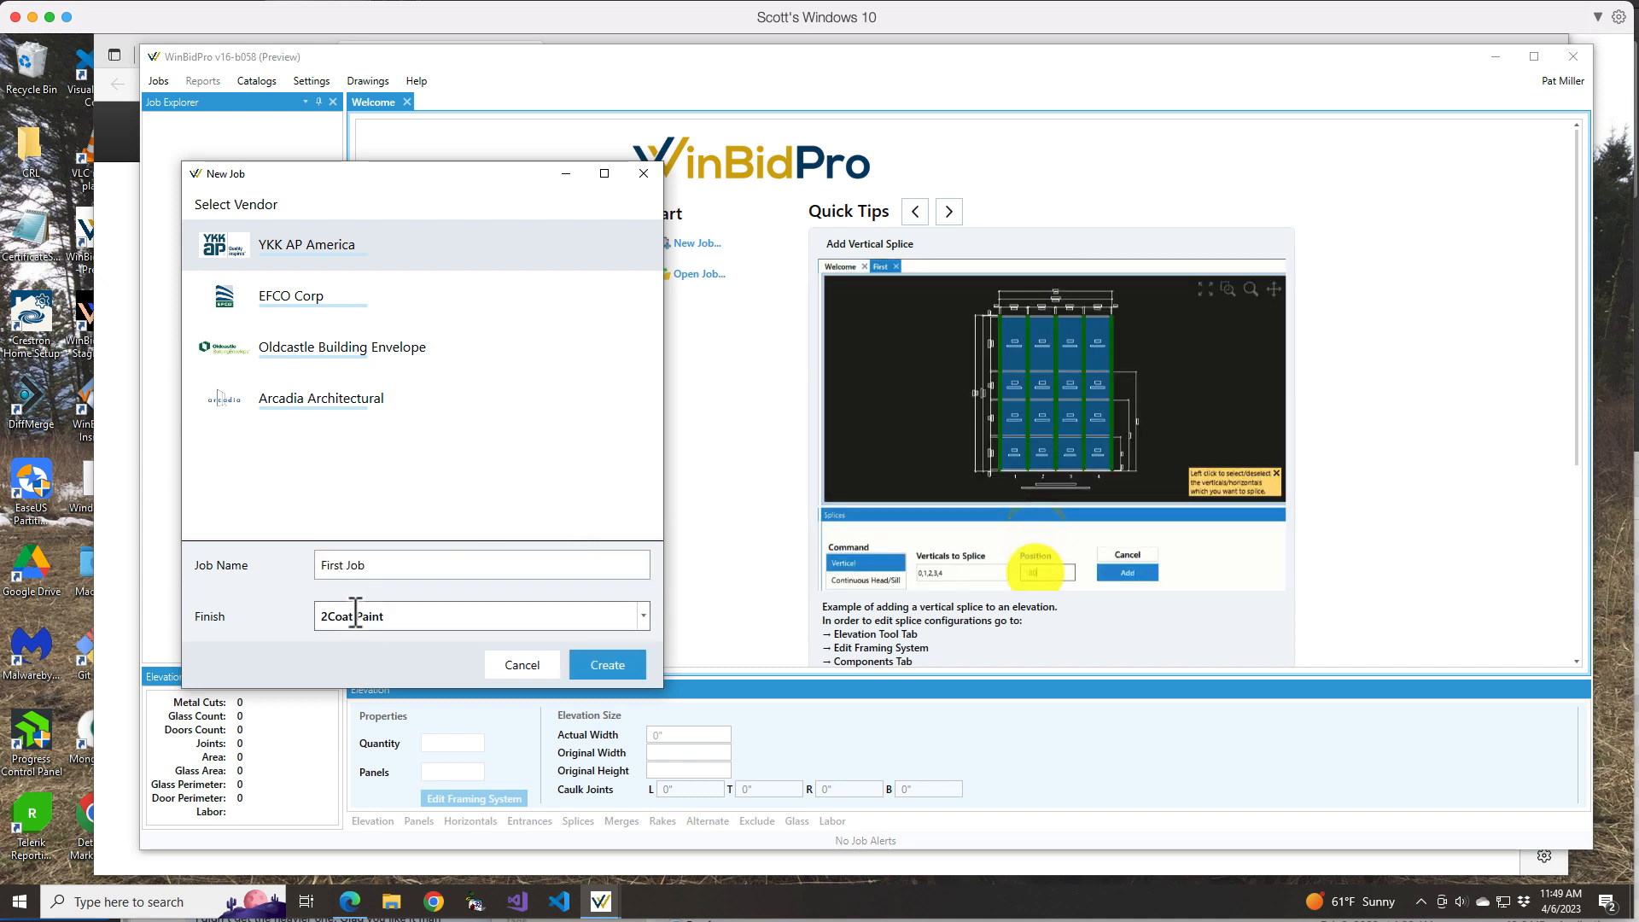
pyautogui.click(642, 616)
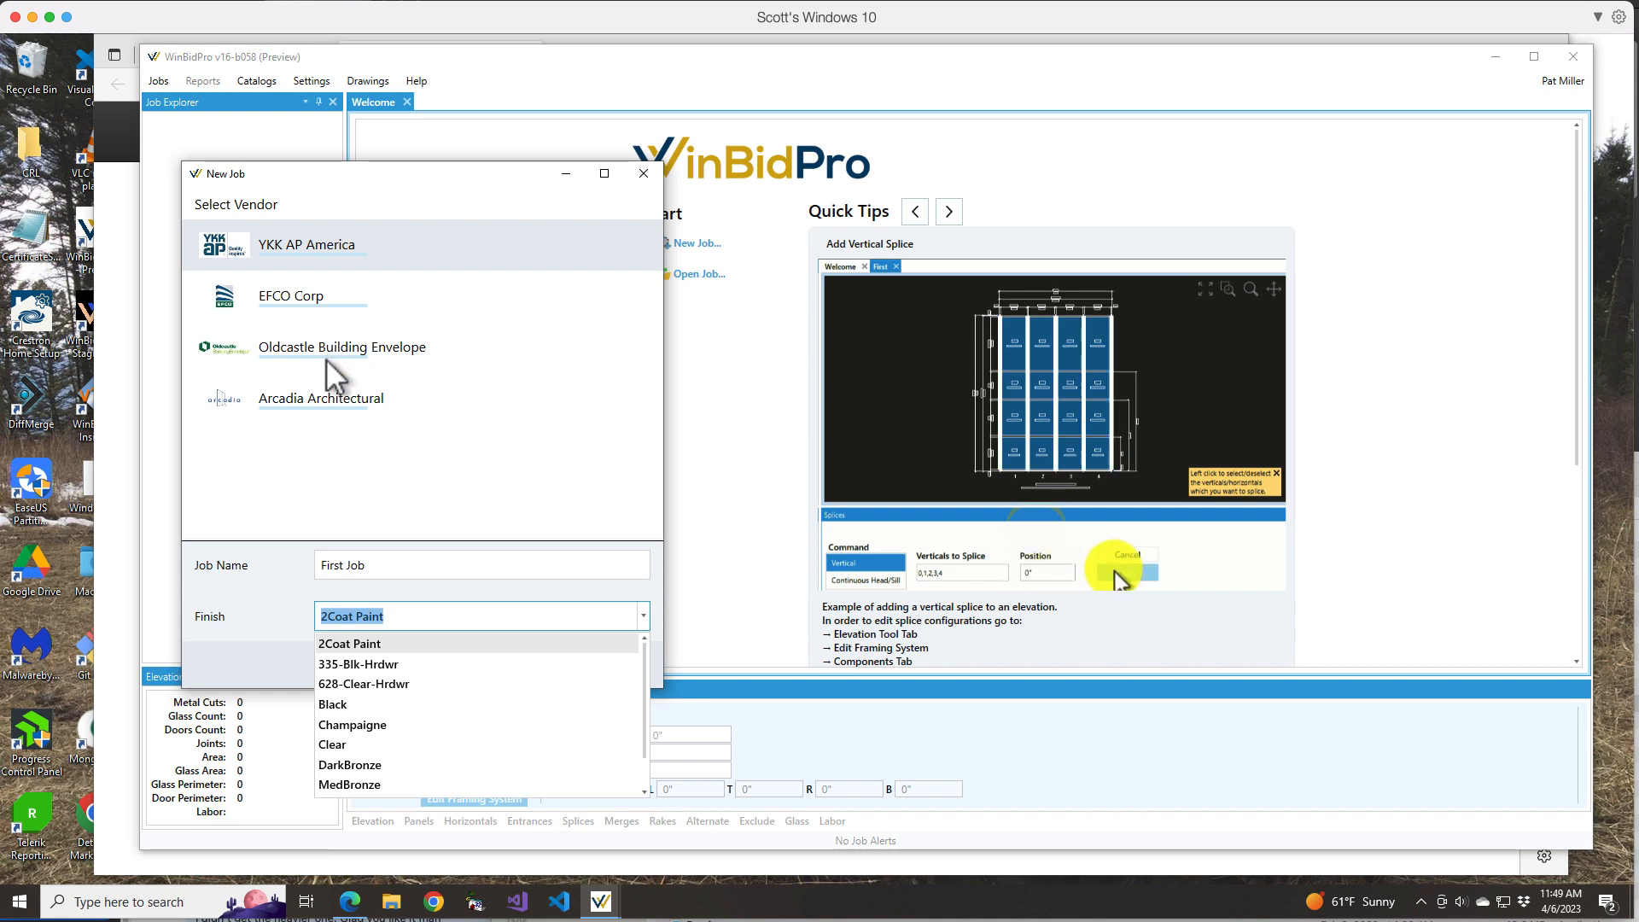
pyautogui.click(331, 785)
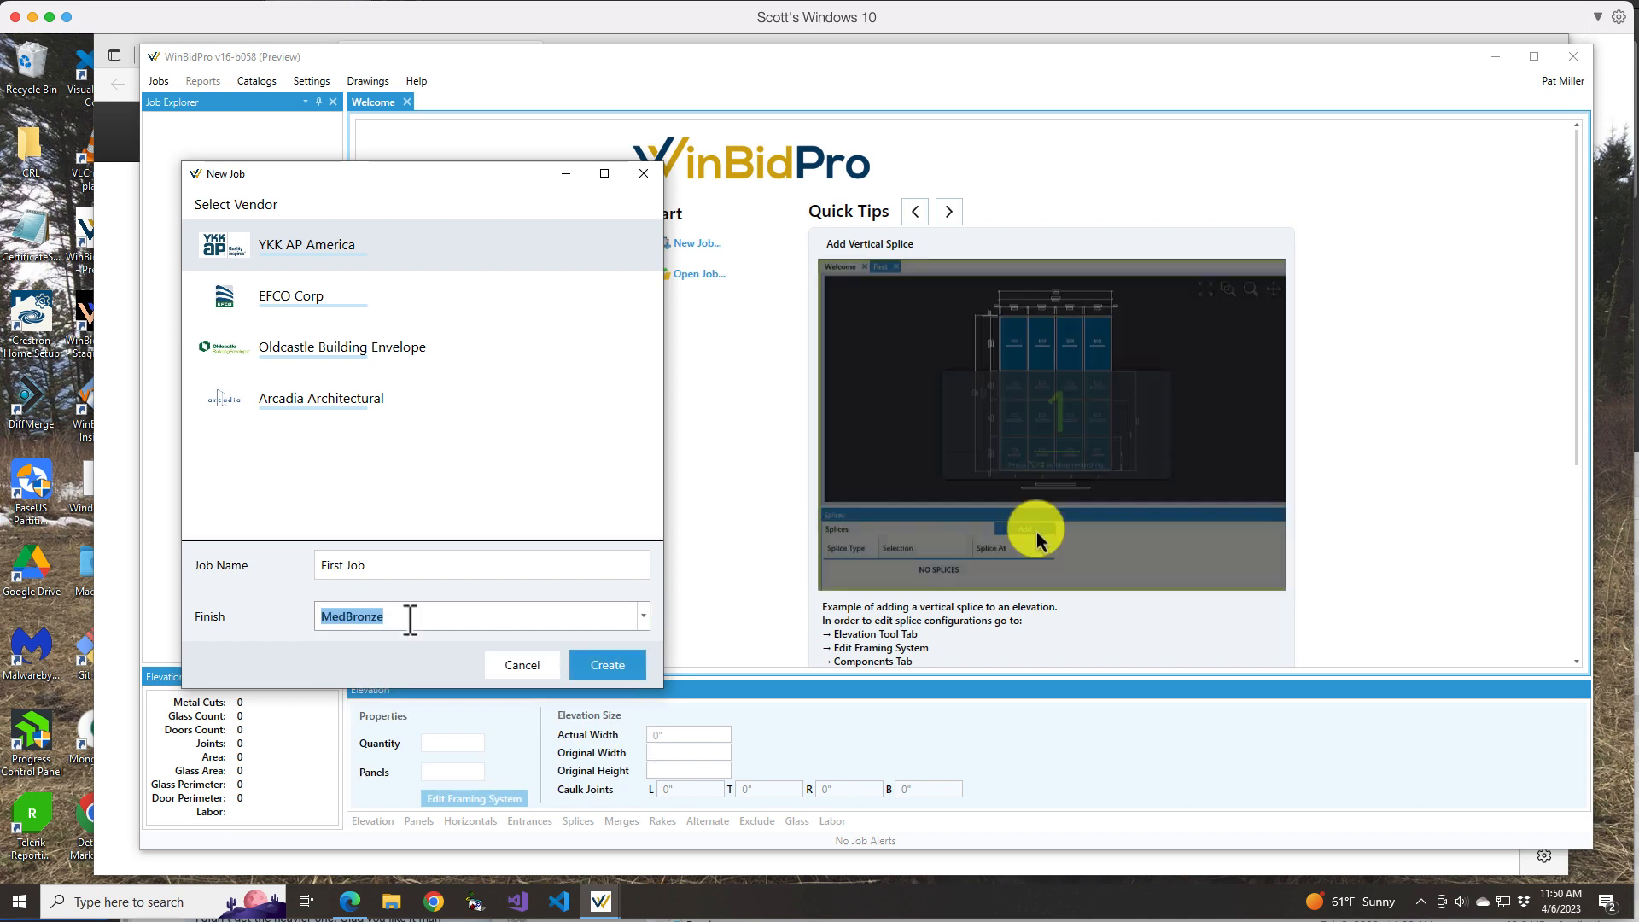
pyautogui.click(597, 665)
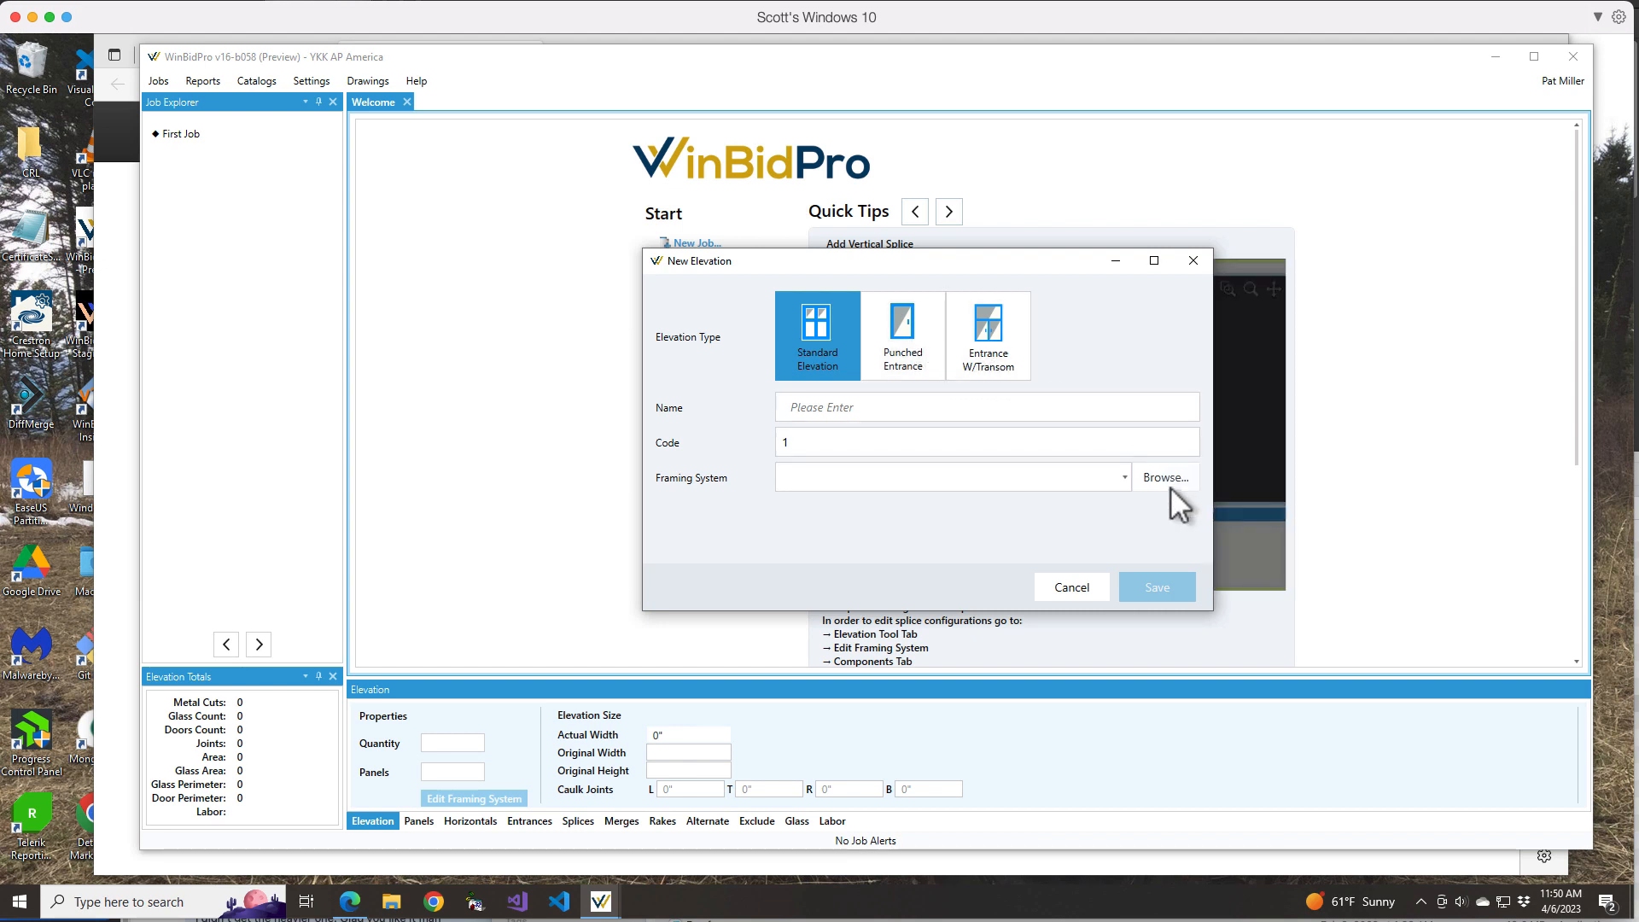
# Step: Name the new standard elevation "First Elevation" and set its code to BV-1
pyautogui.click(820, 408)
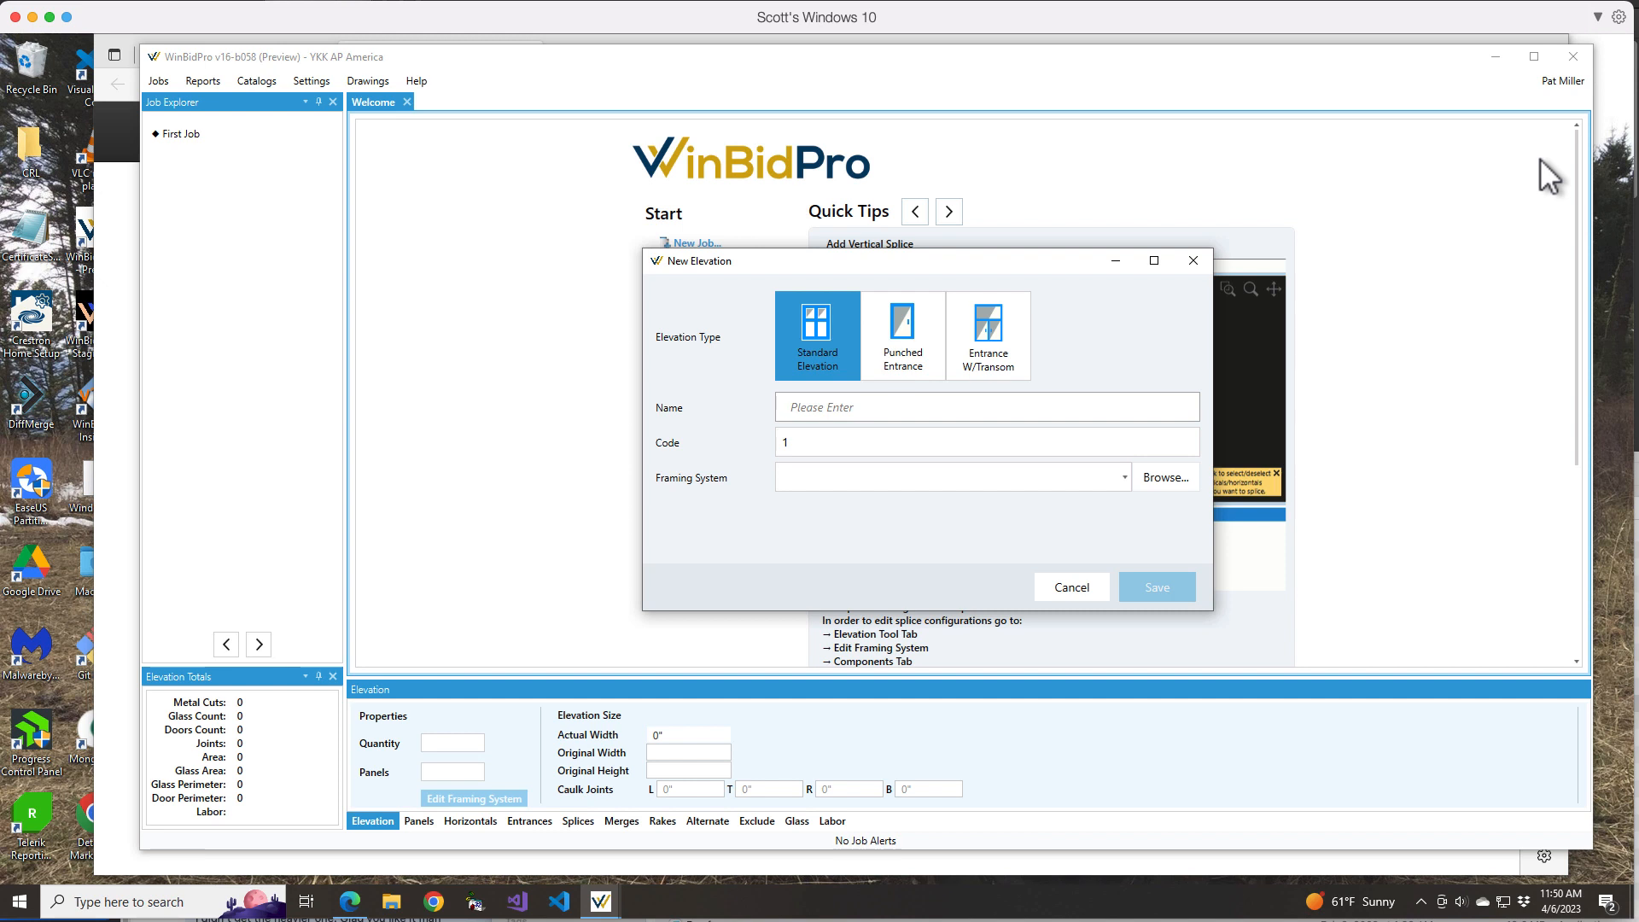
pyautogui.write('First')
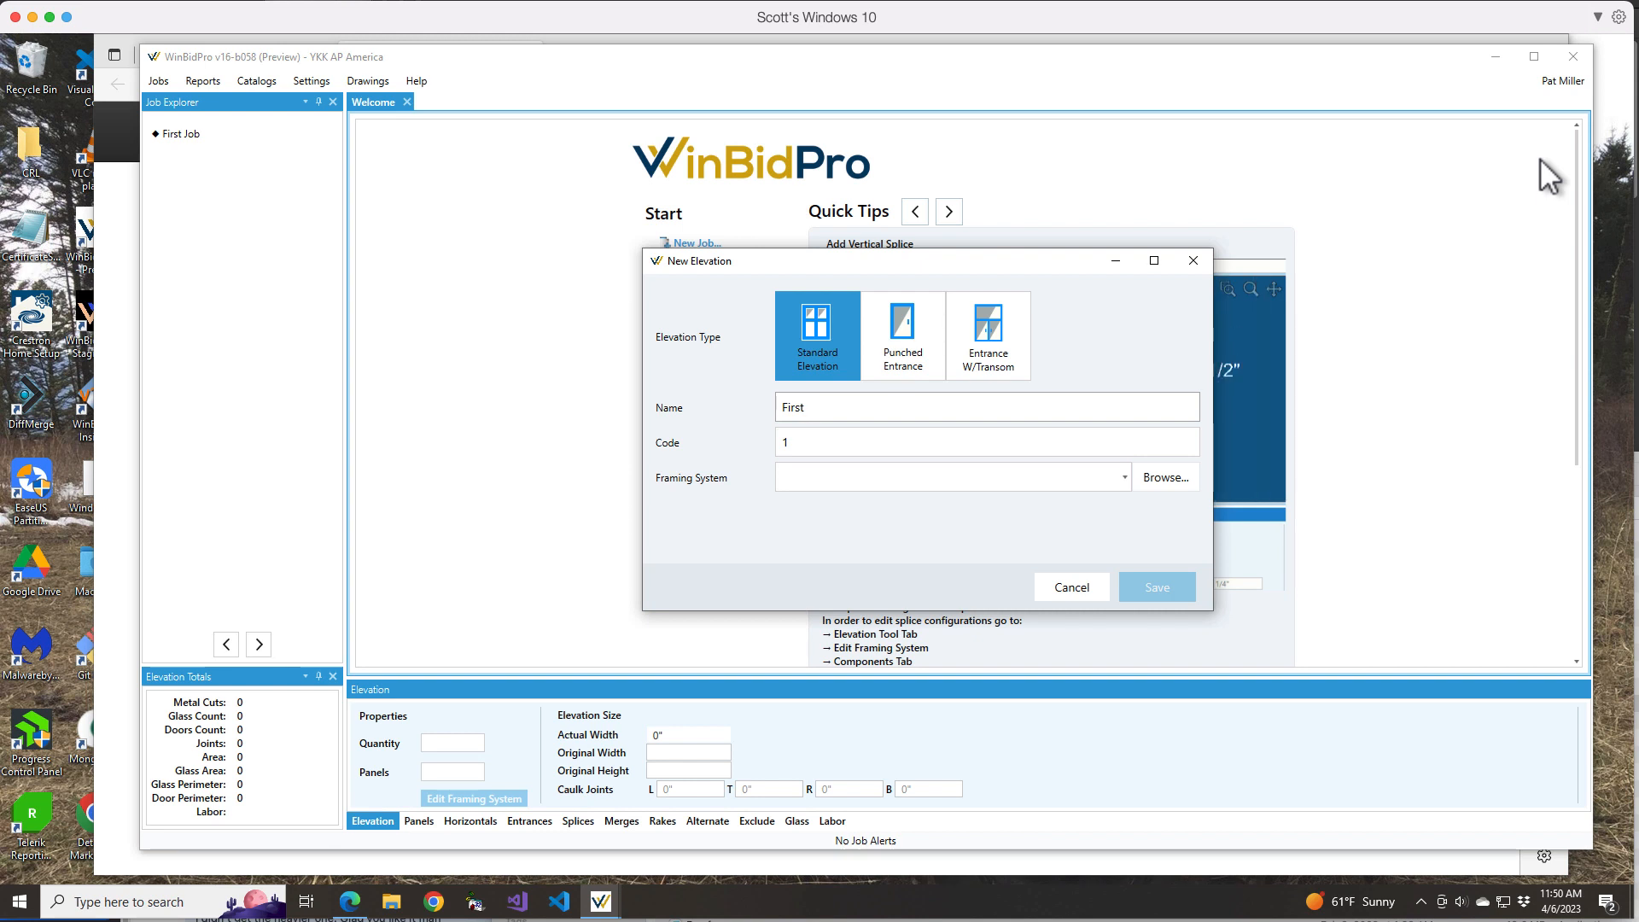
pyautogui.write(' Elevation')
pyautogui.press('Tab')
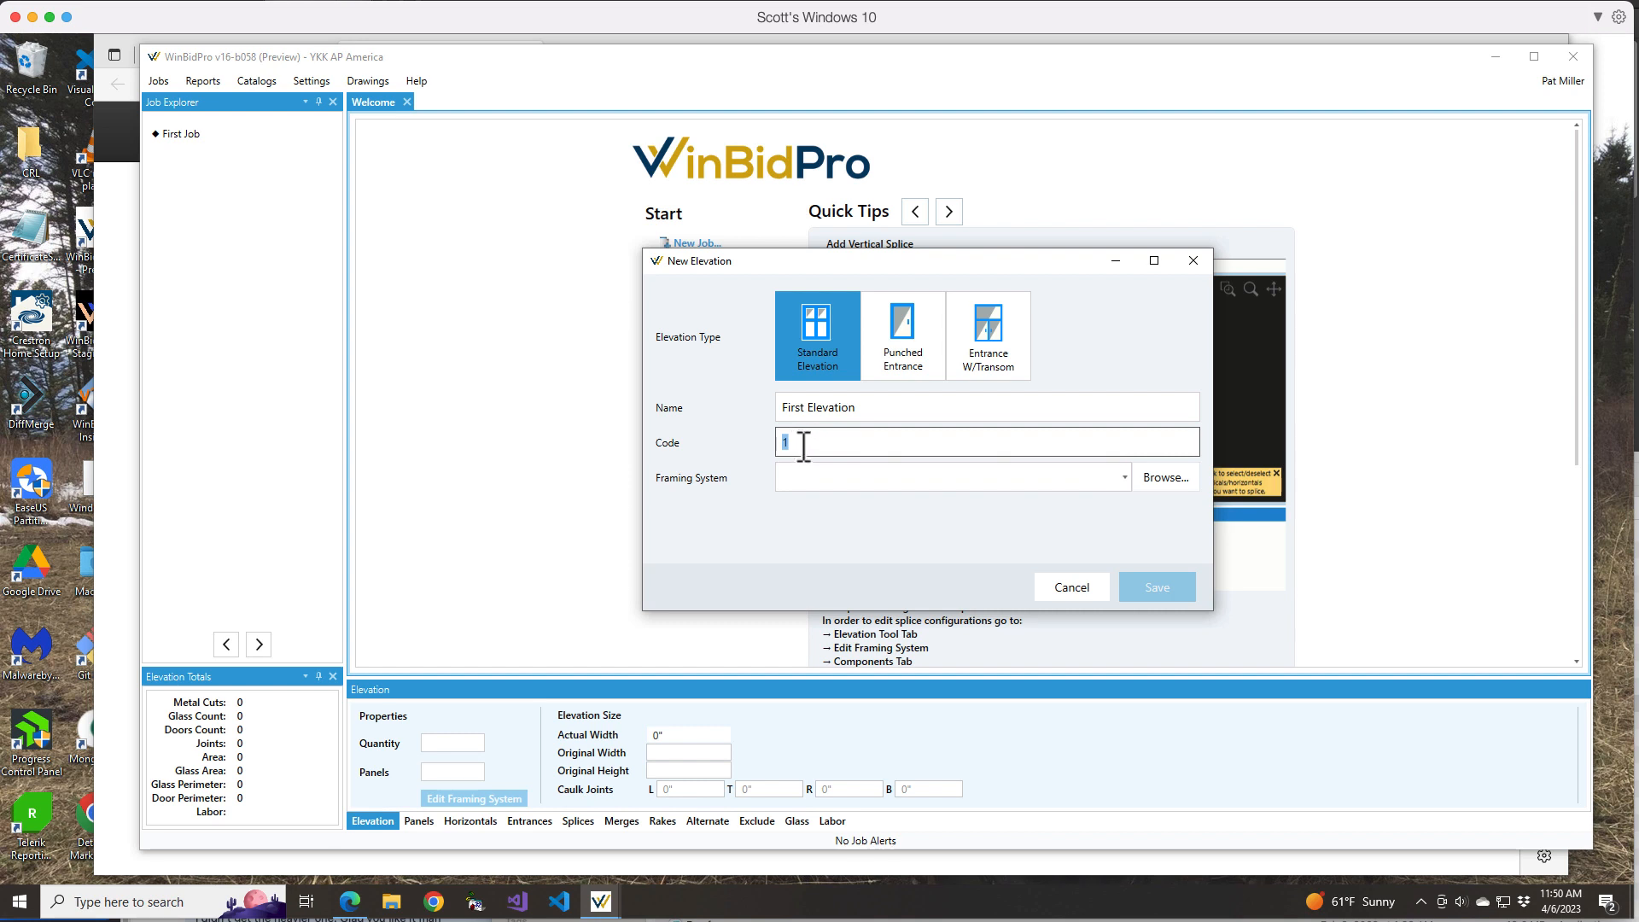
pyautogui.write('BV')
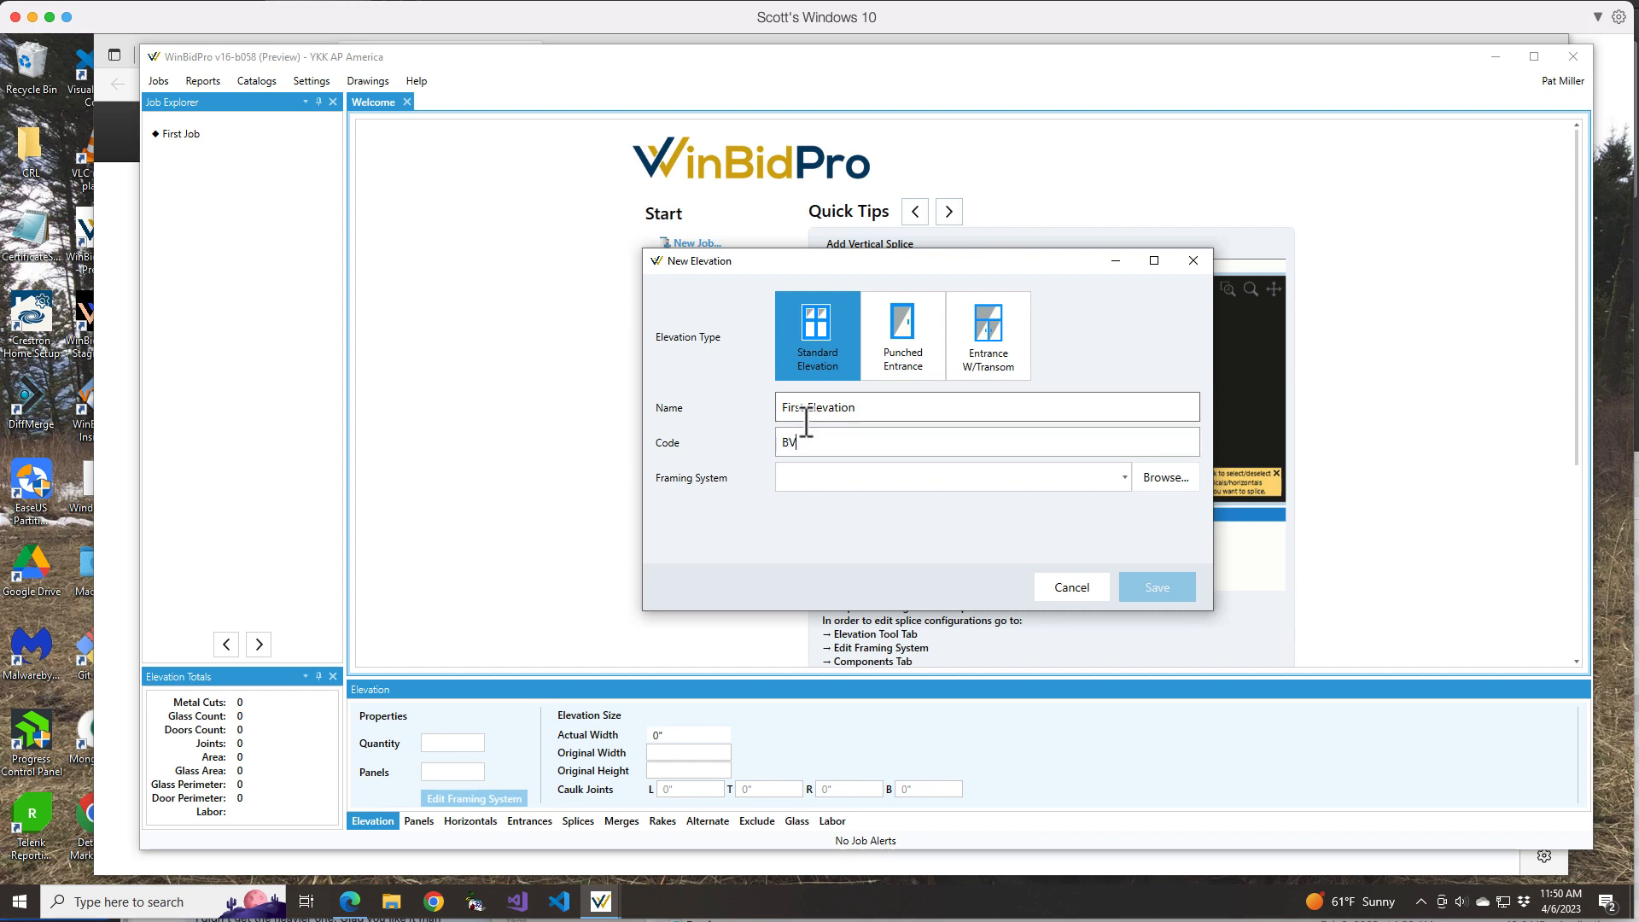
pyautogui.write('-1')
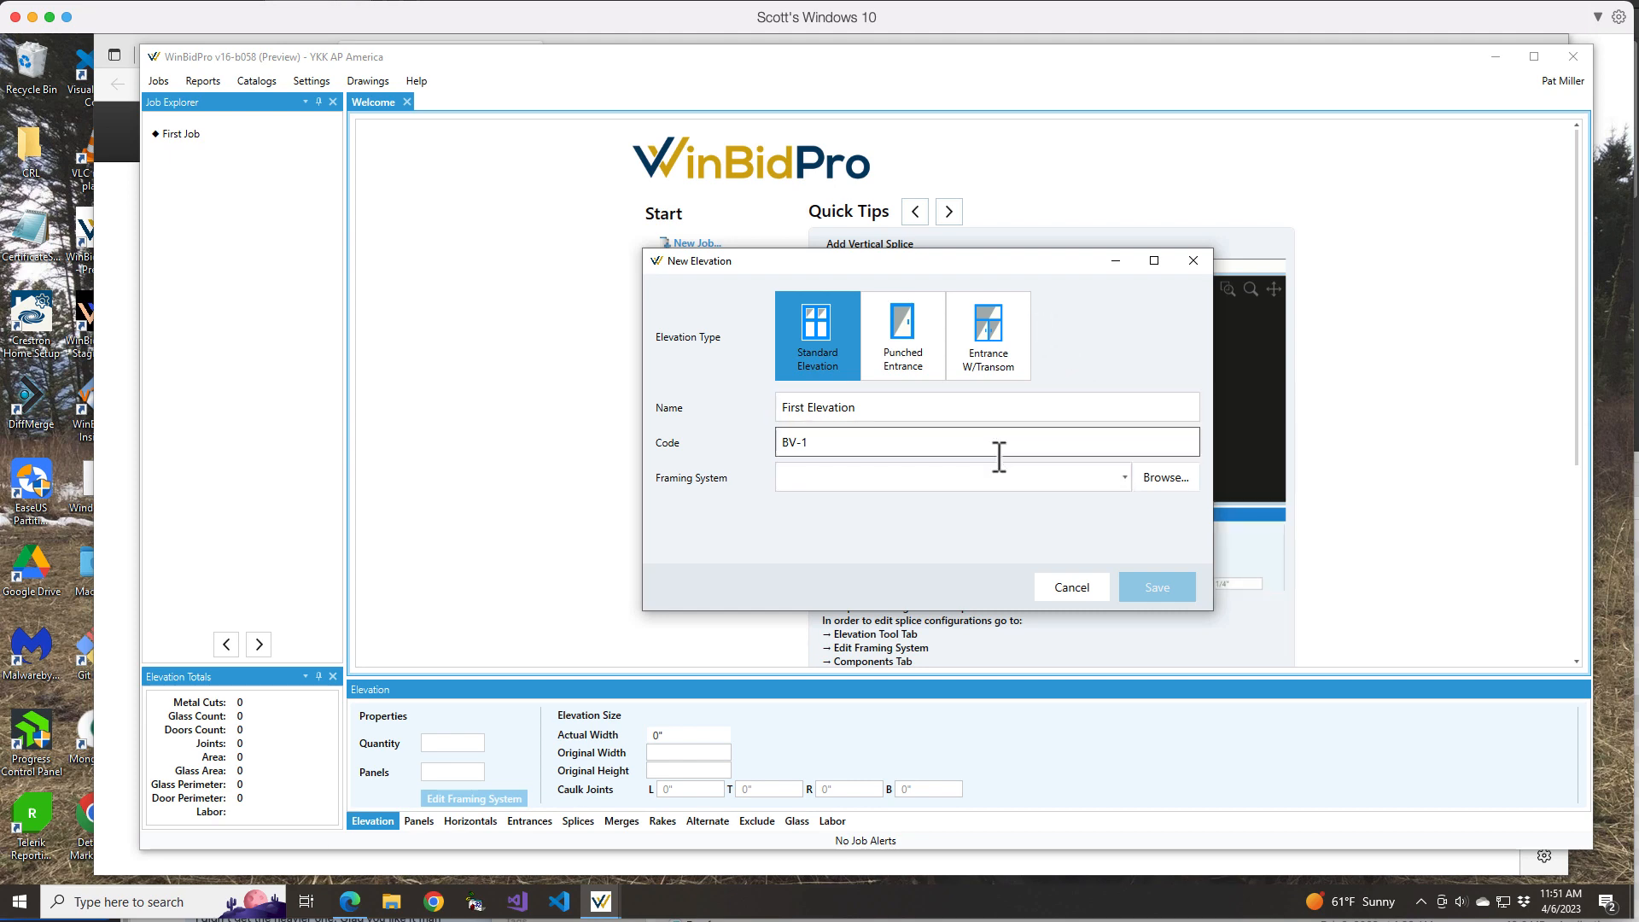
# Step: Browse the YKK AP America framing systems for the elevation and search the list for "yes"
pyautogui.click(1168, 477)
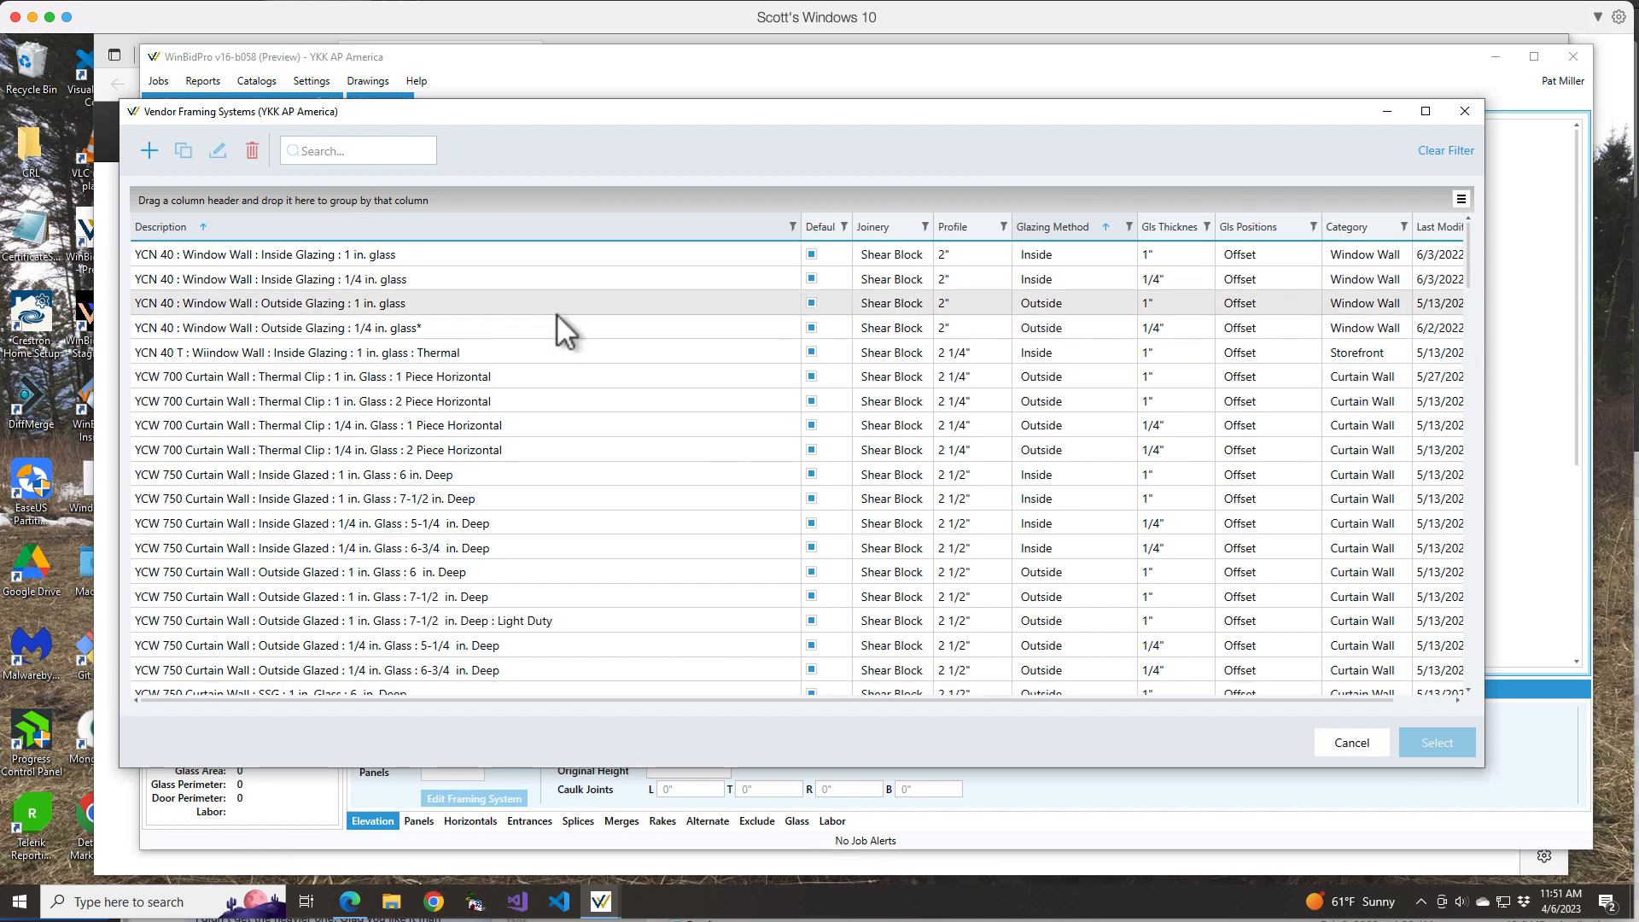
pyautogui.click(344, 159)
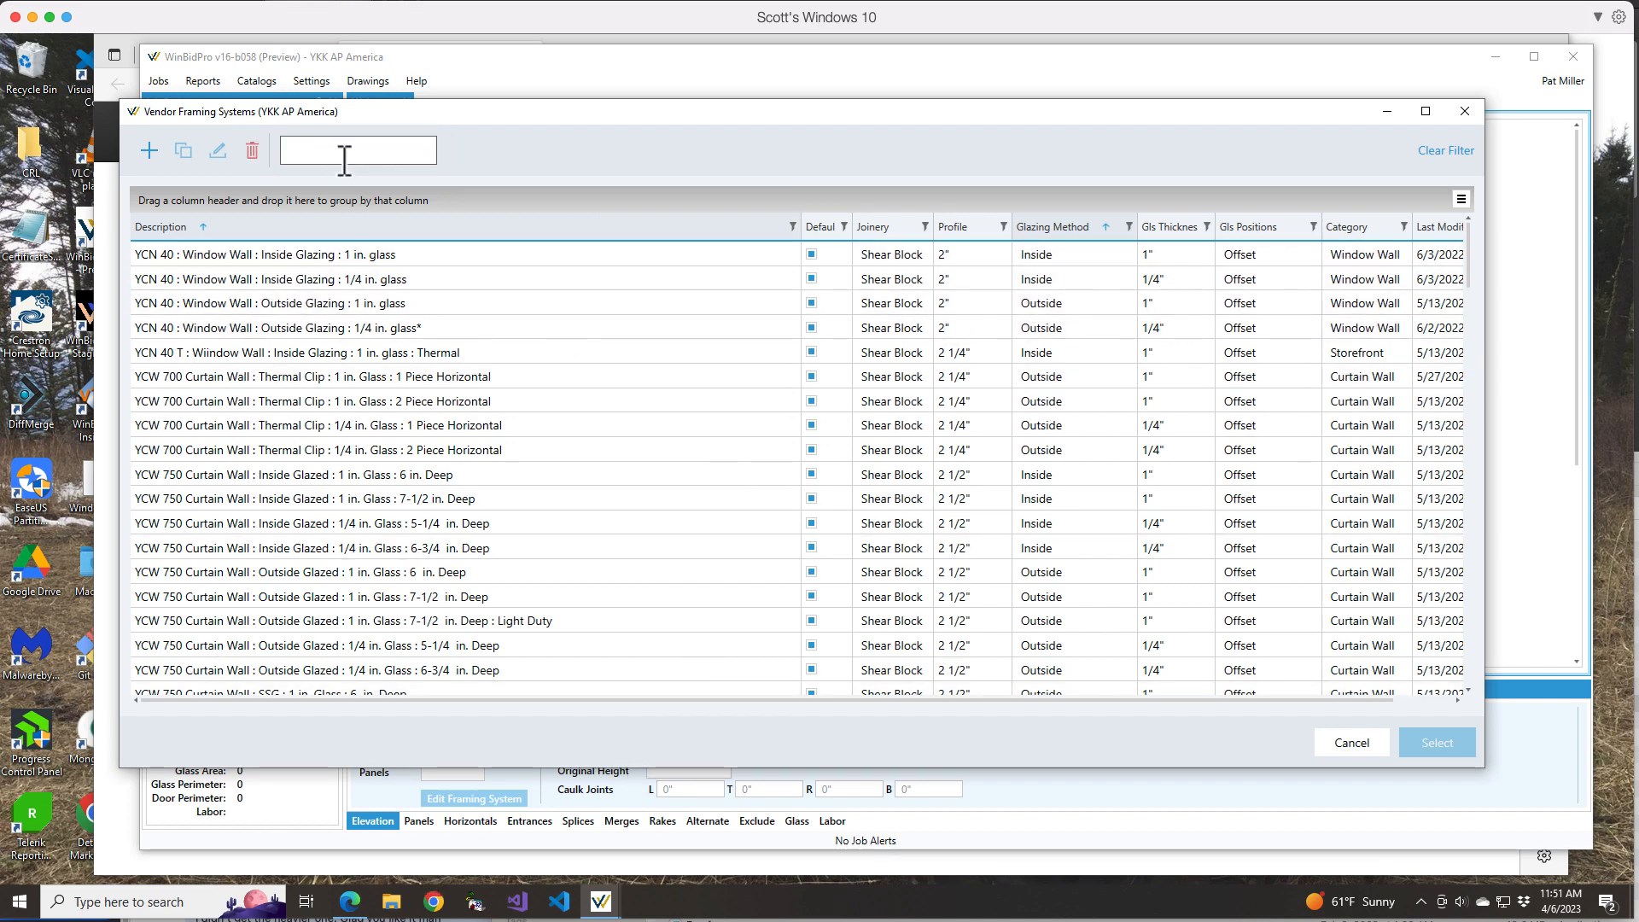
pyautogui.write('yes')
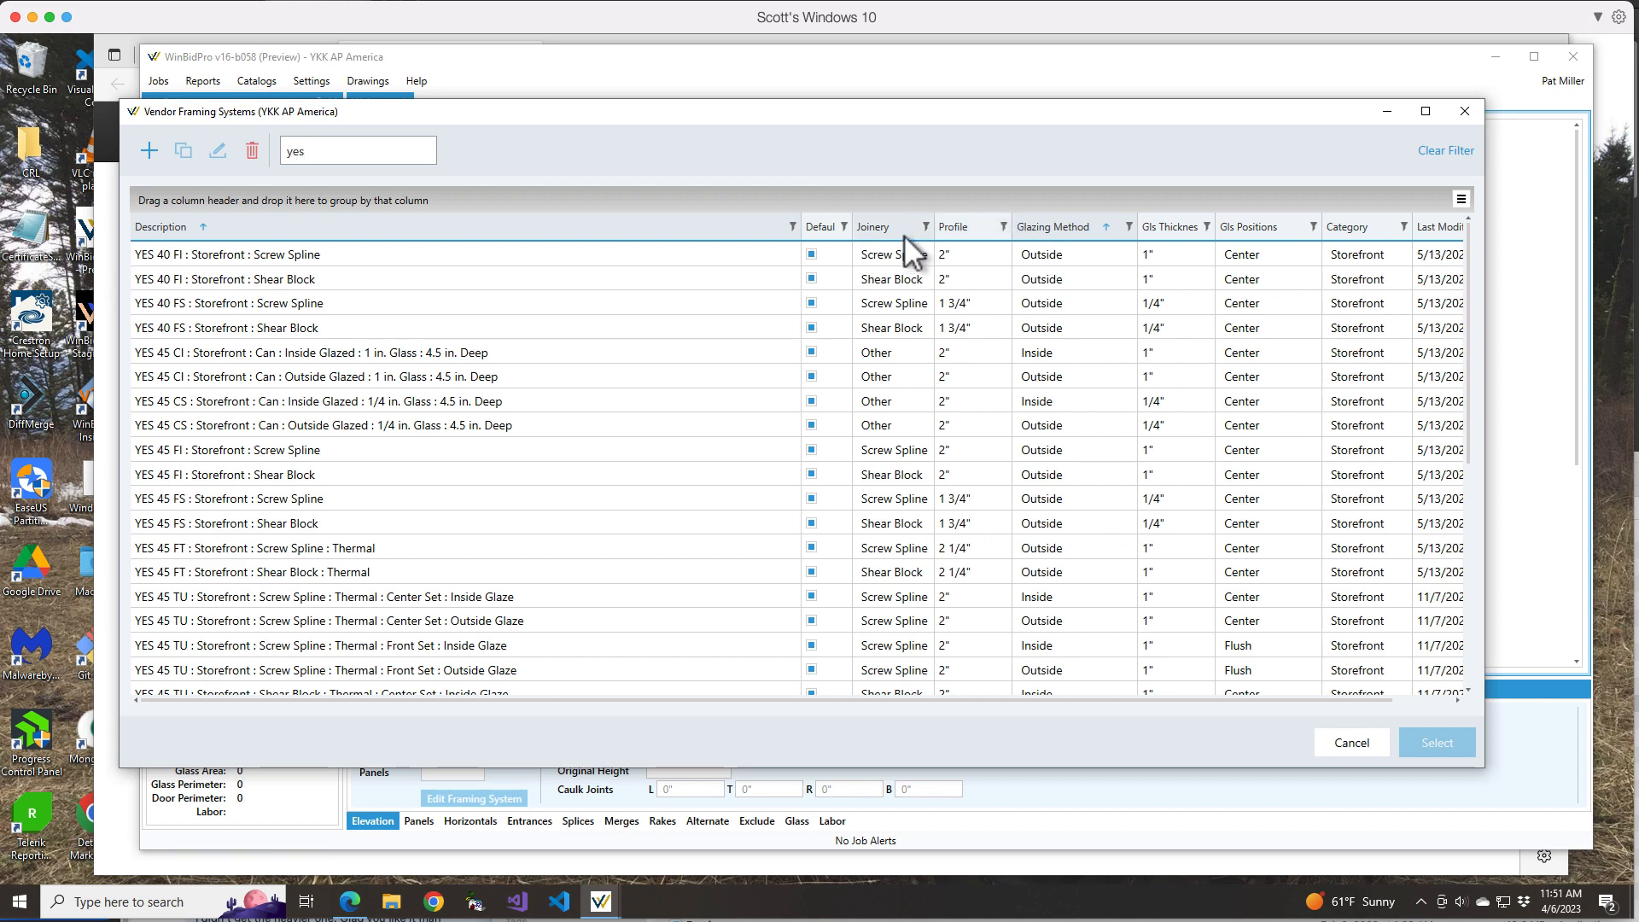
# Step: Filter the framing systems to Screw Spline joinery, a profile of 2, and Center glass position
pyautogui.click(926, 226)
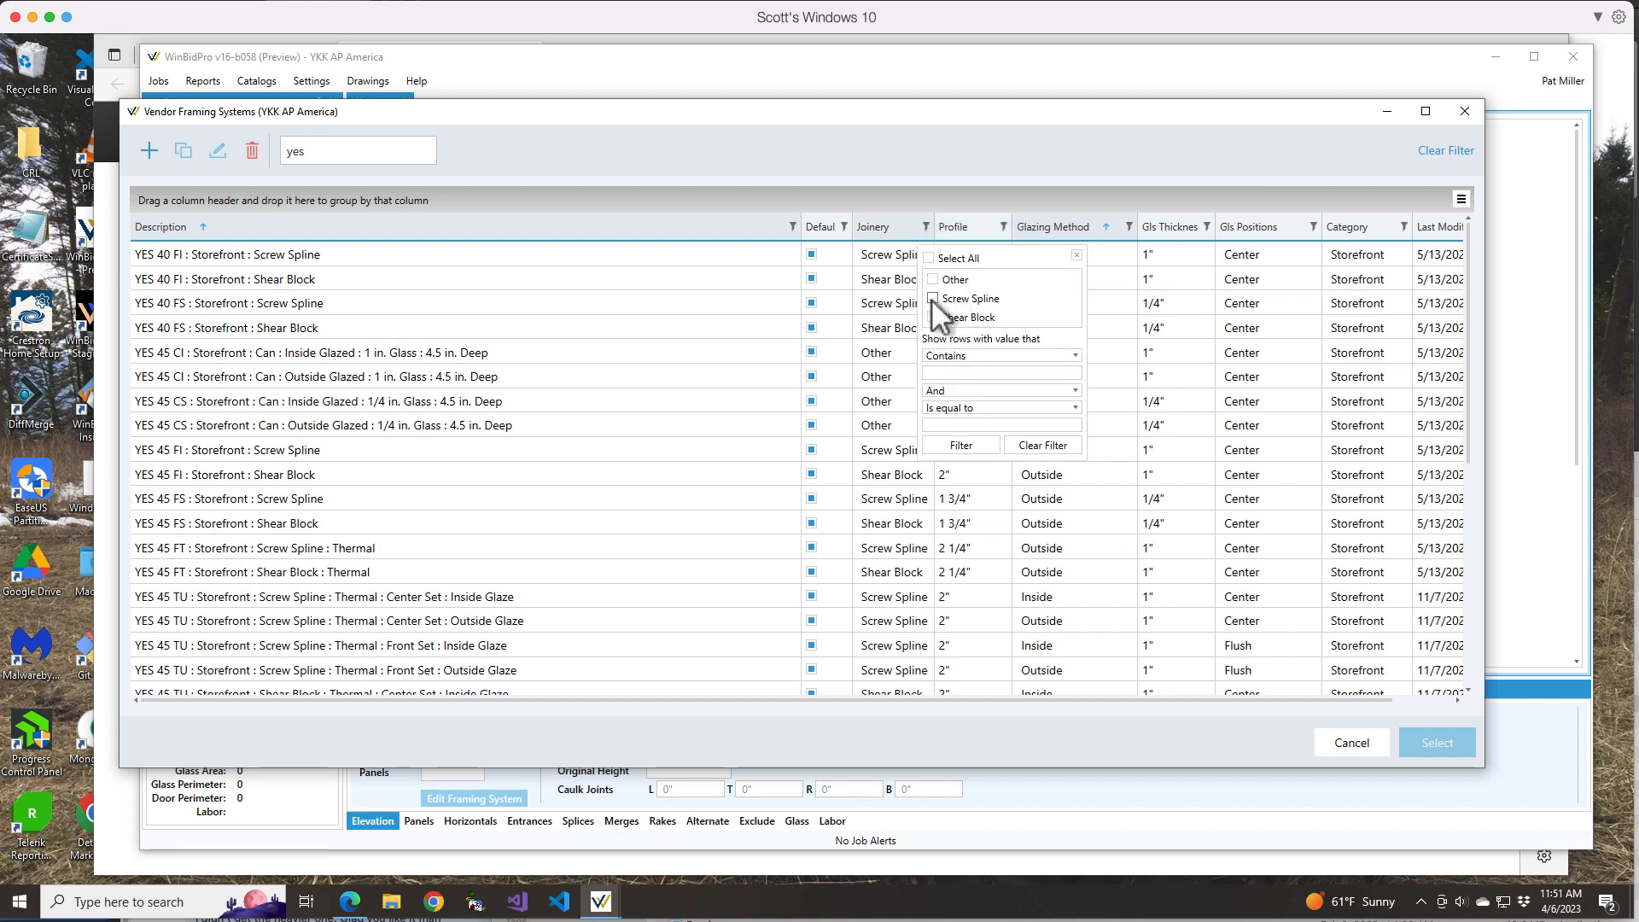
pyautogui.click(933, 298)
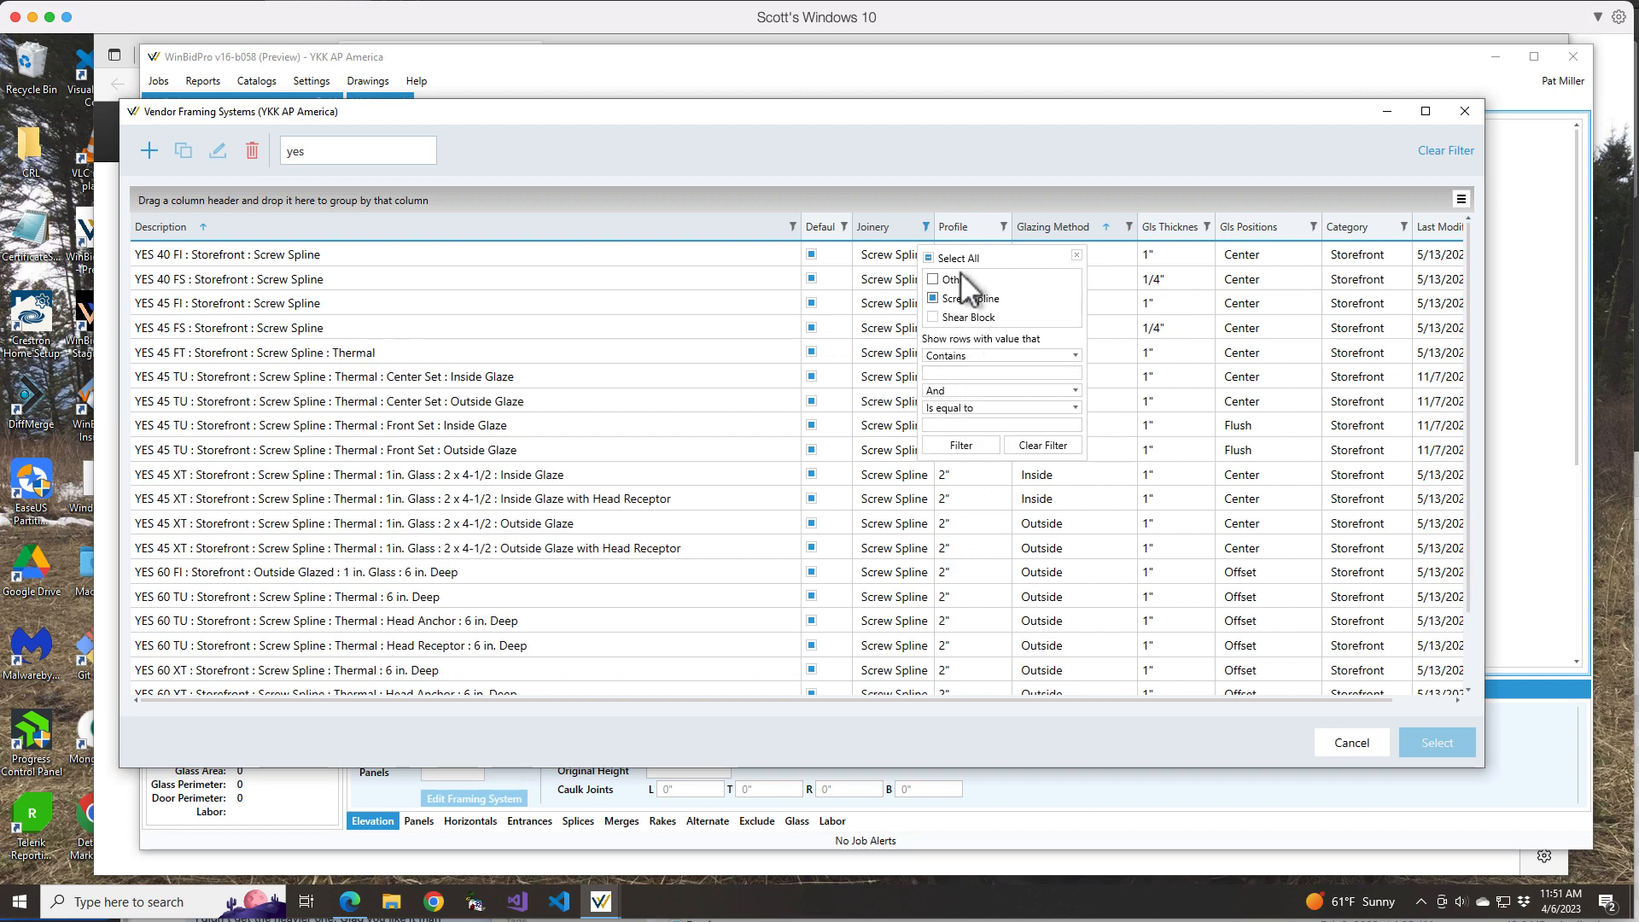
pyautogui.click(1004, 226)
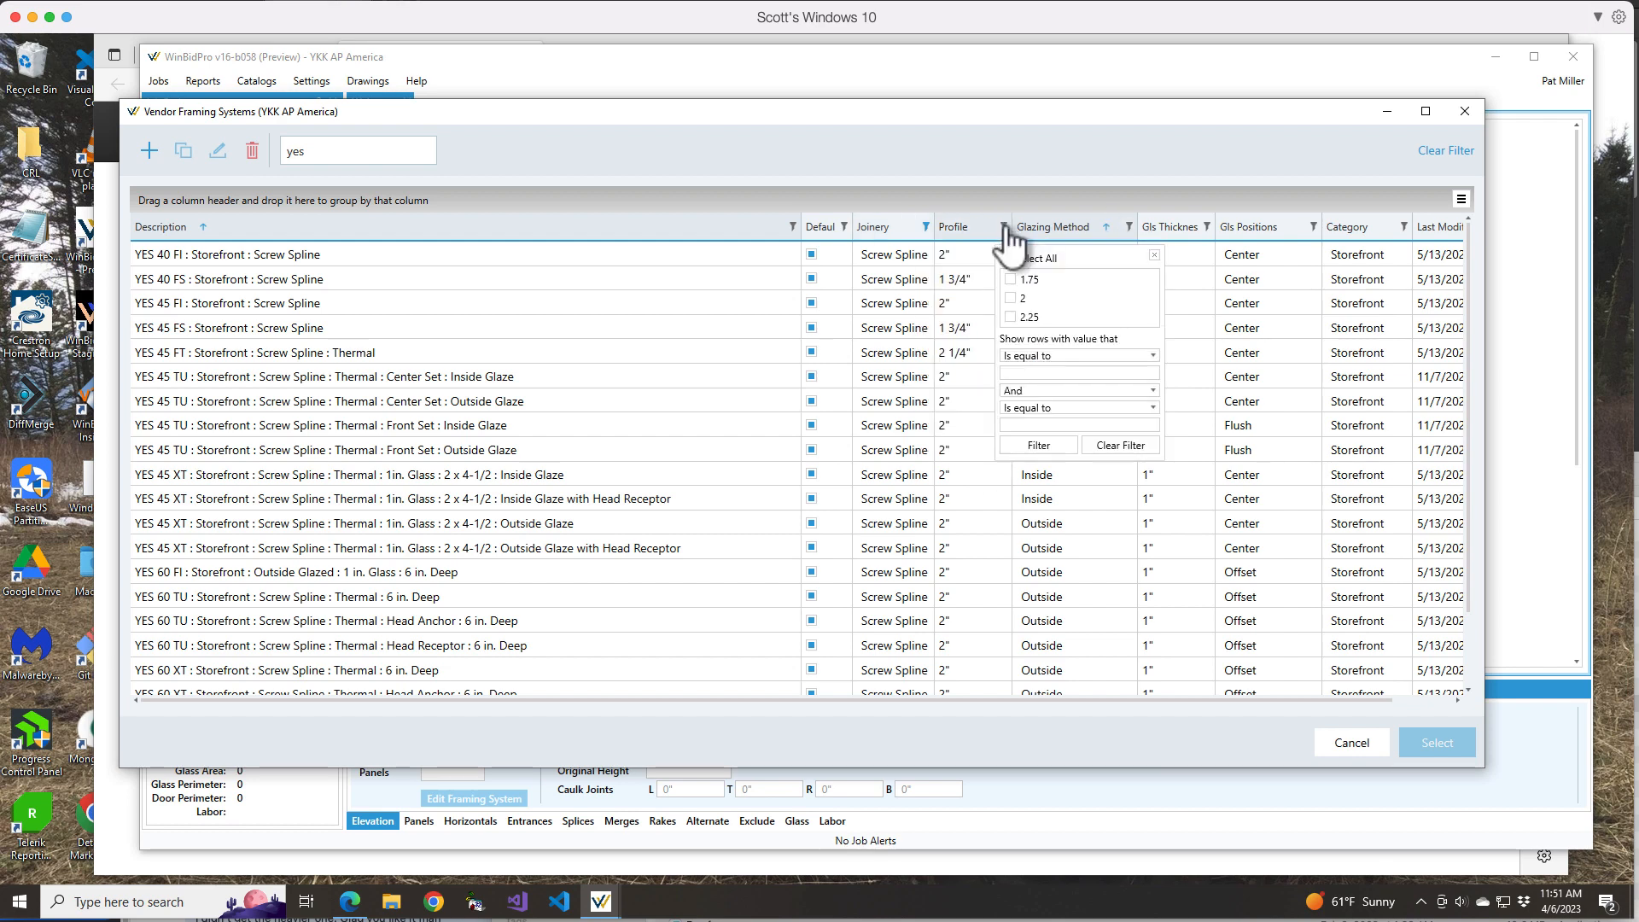
pyautogui.click(1011, 298)
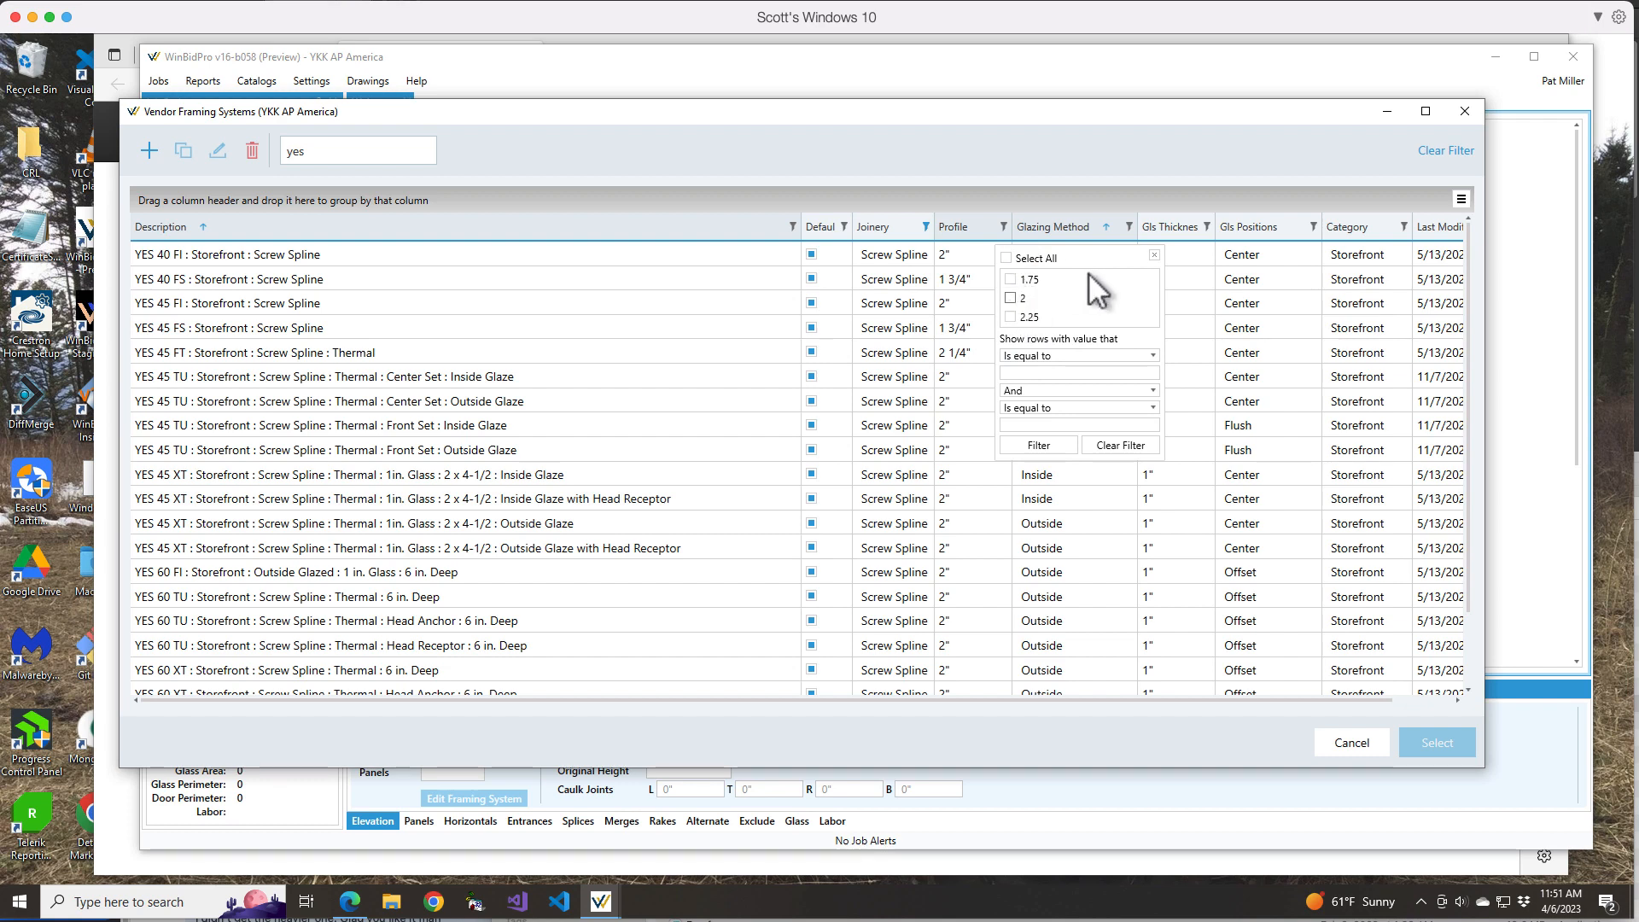
pyautogui.click(1317, 224)
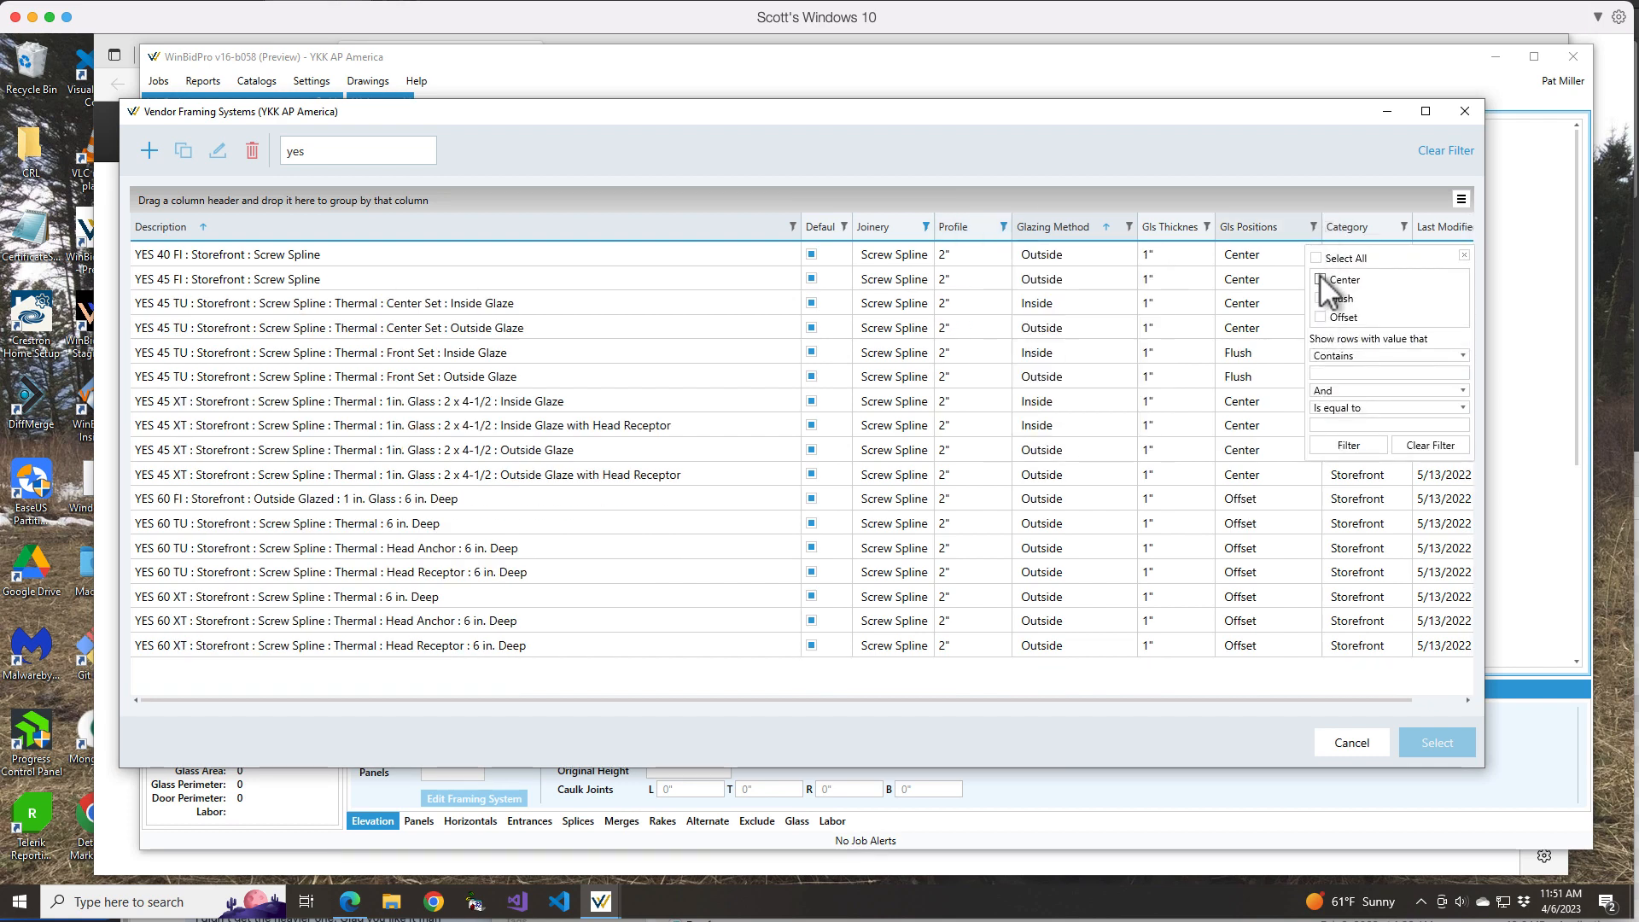
pyautogui.click(1321, 279)
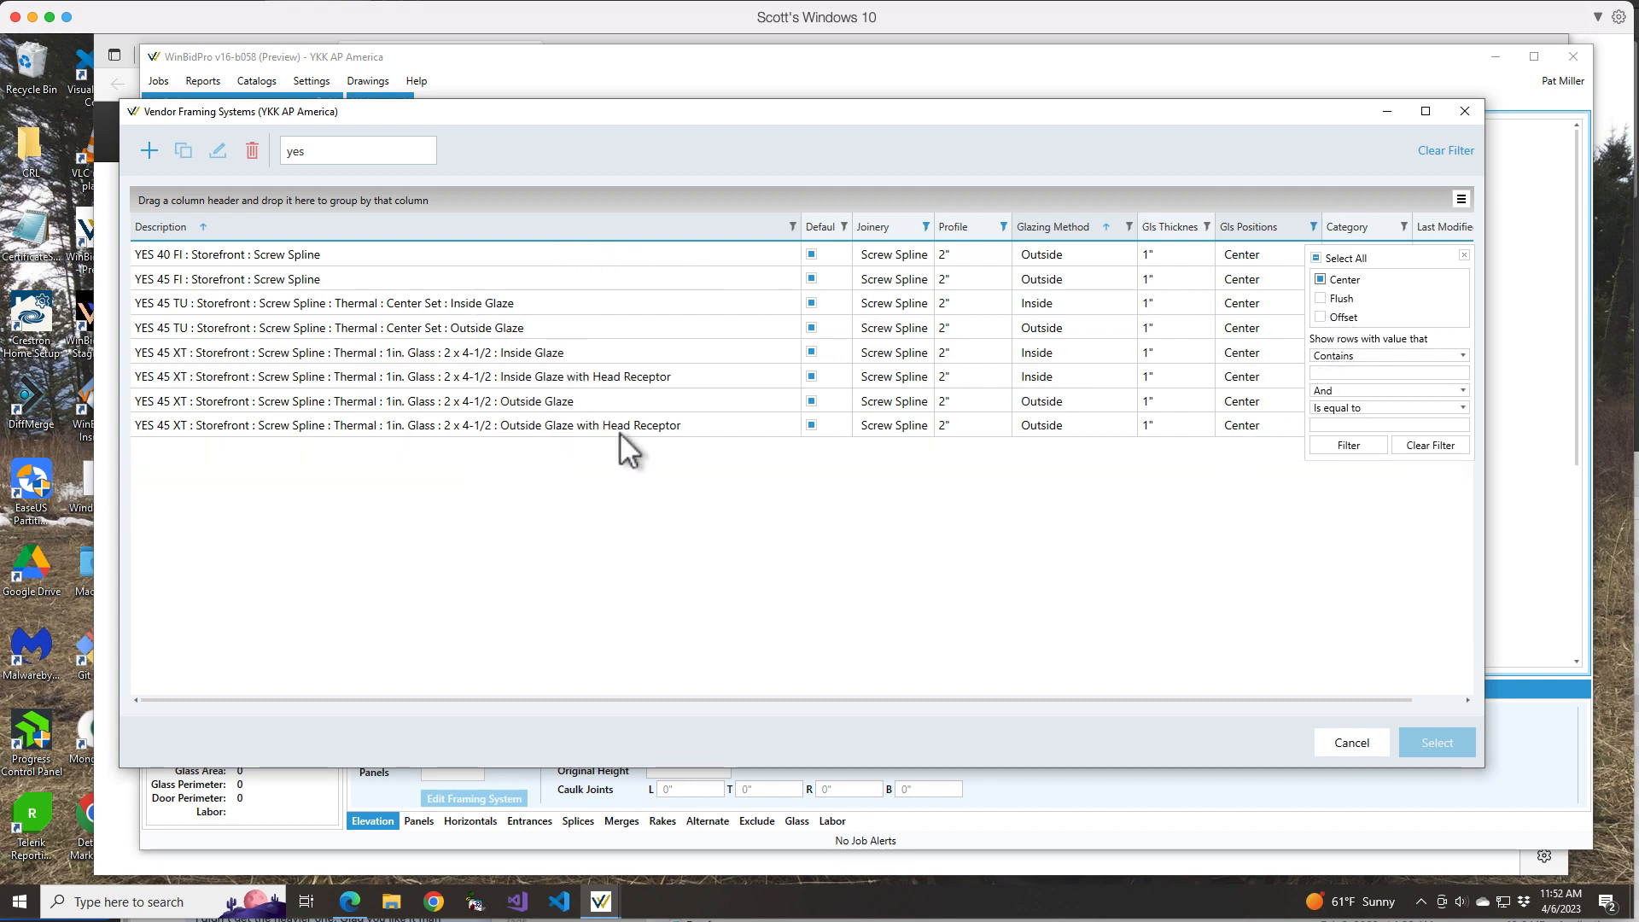
# Step: Assign the YES 45 TU Storefront Screw Spline Thermal Center Set Inside Glaze framing system and finish creating the elevation
pyautogui.click(389, 304)
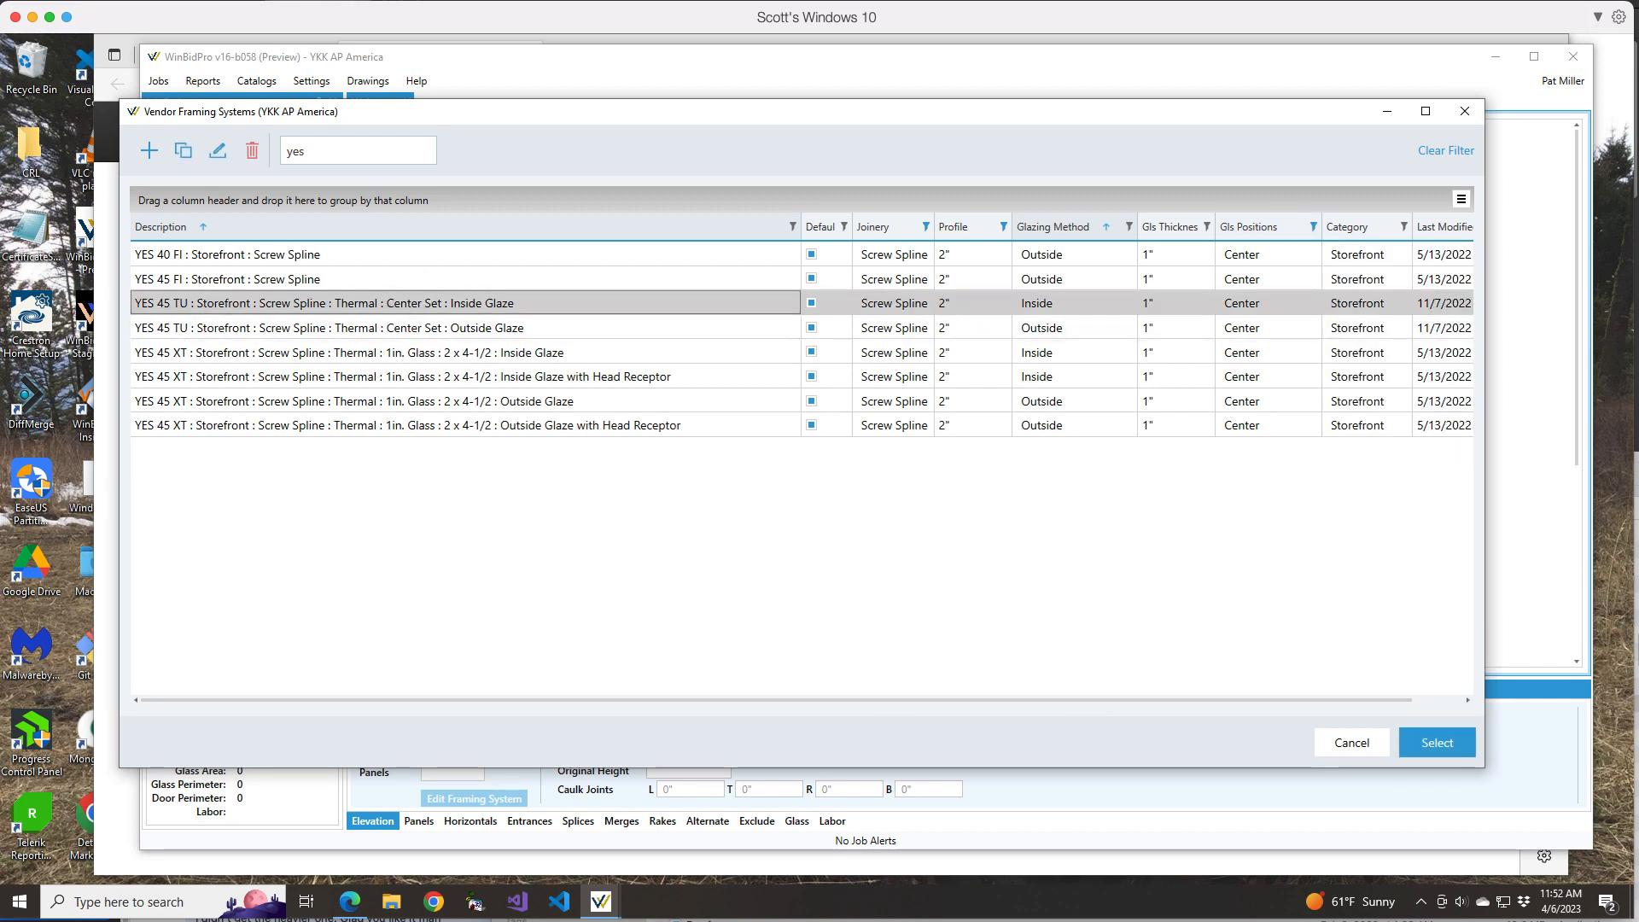
pyautogui.click(1426, 741)
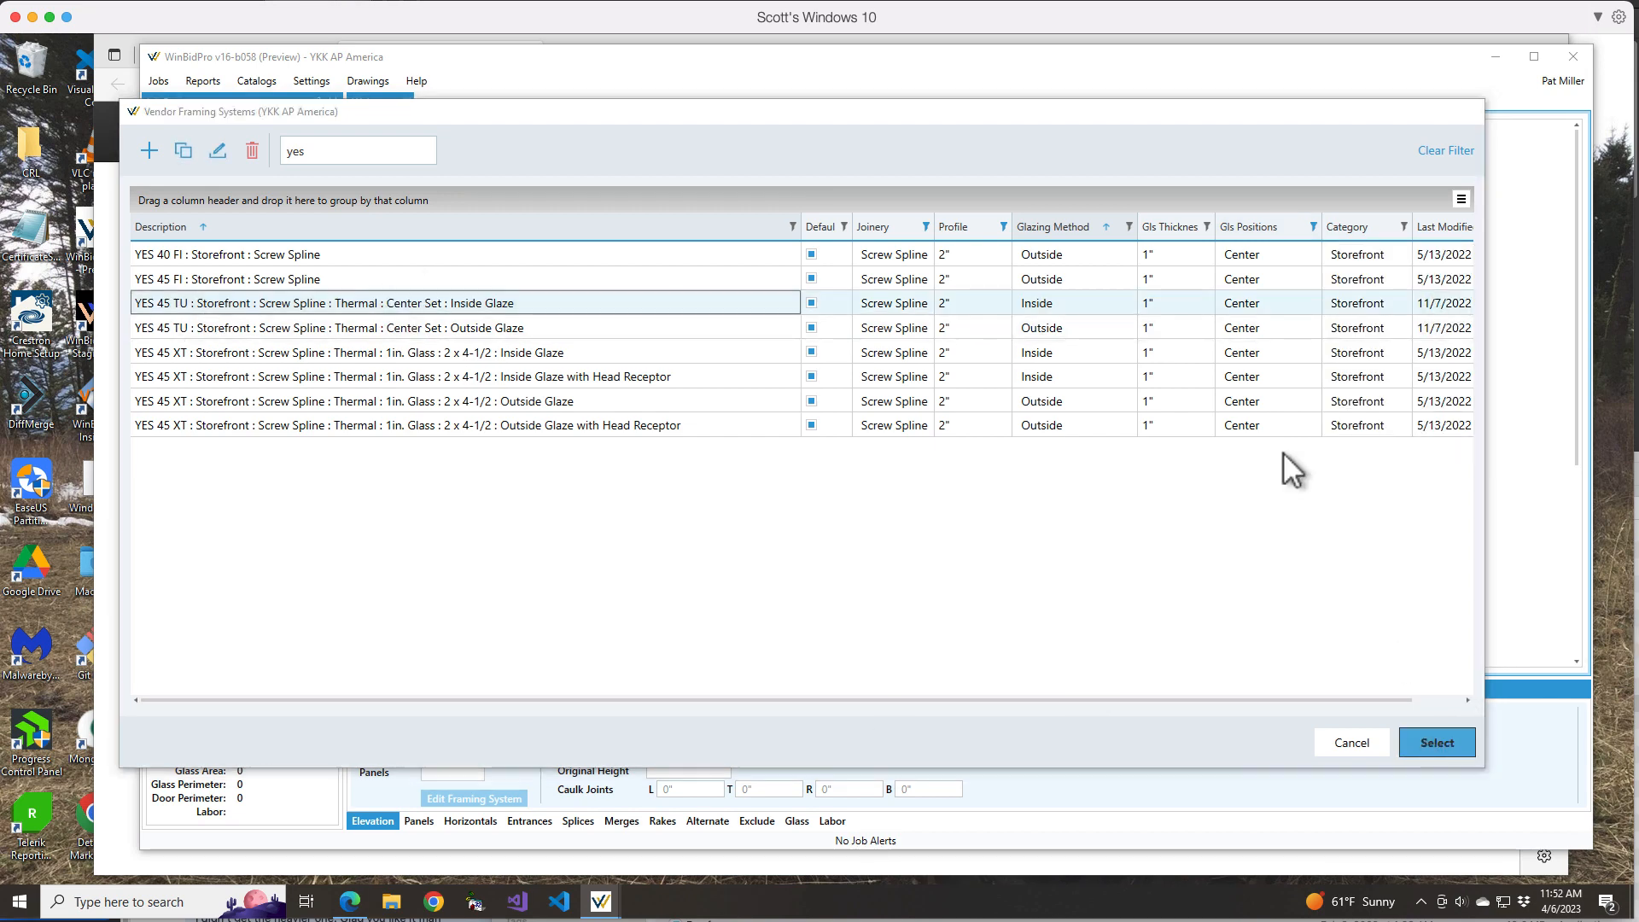
pyautogui.click(1169, 583)
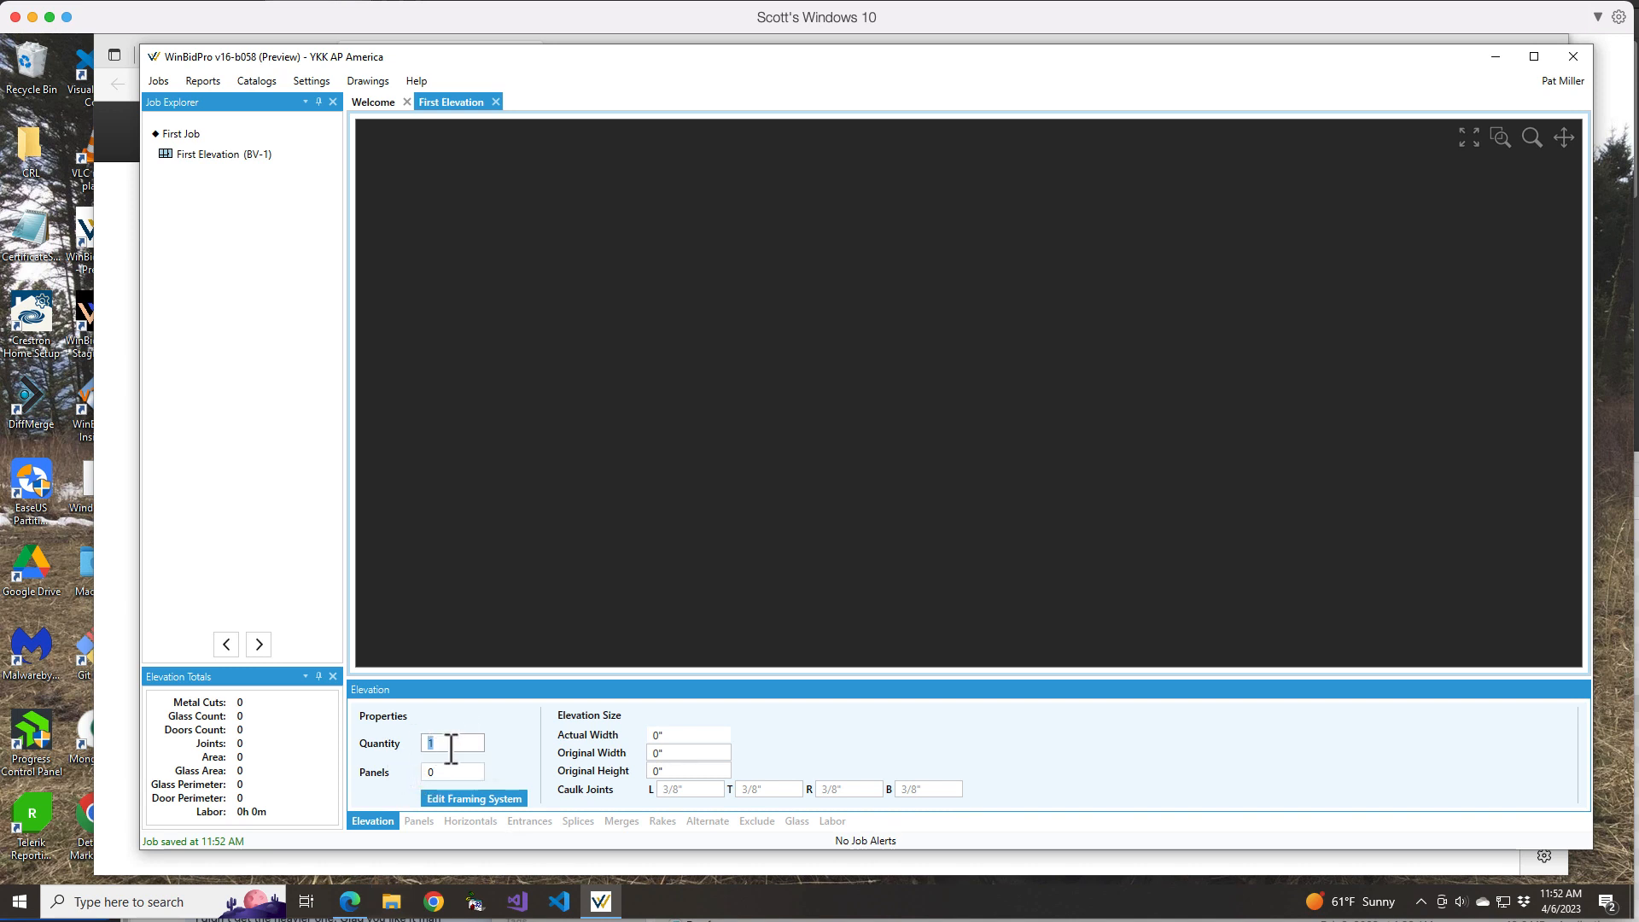
# Step: Give the elevation 5 panels, an original width of 185 1/2" and an original height of 121 1/4", and save the job
pyautogui.press('Tab')
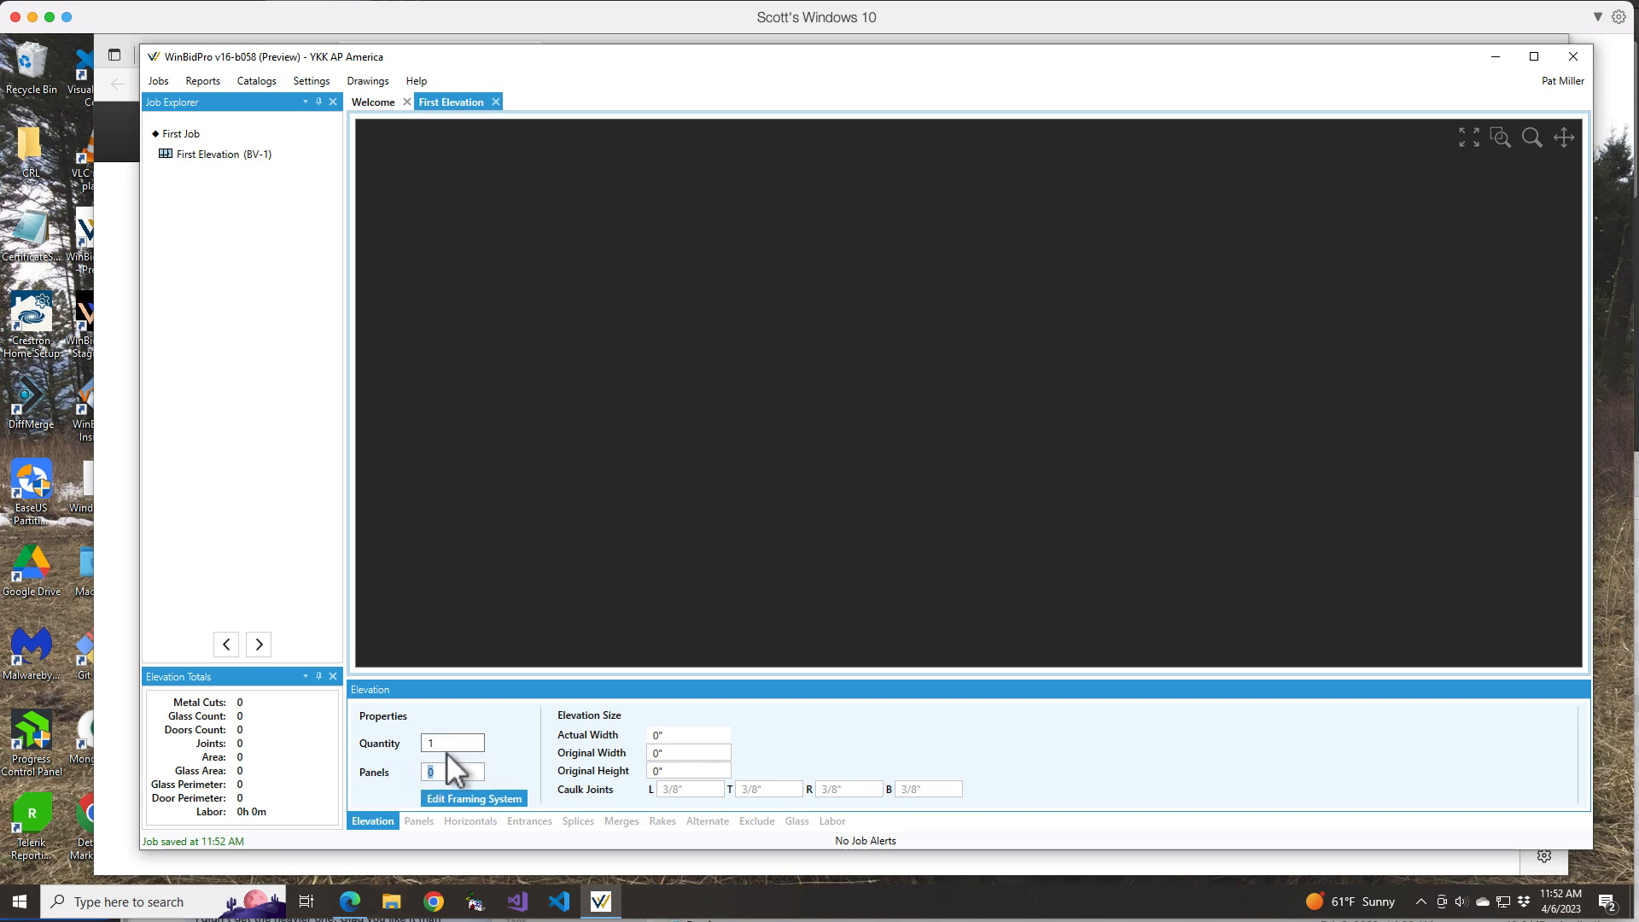
pyautogui.write('5')
pyautogui.press('Tab')
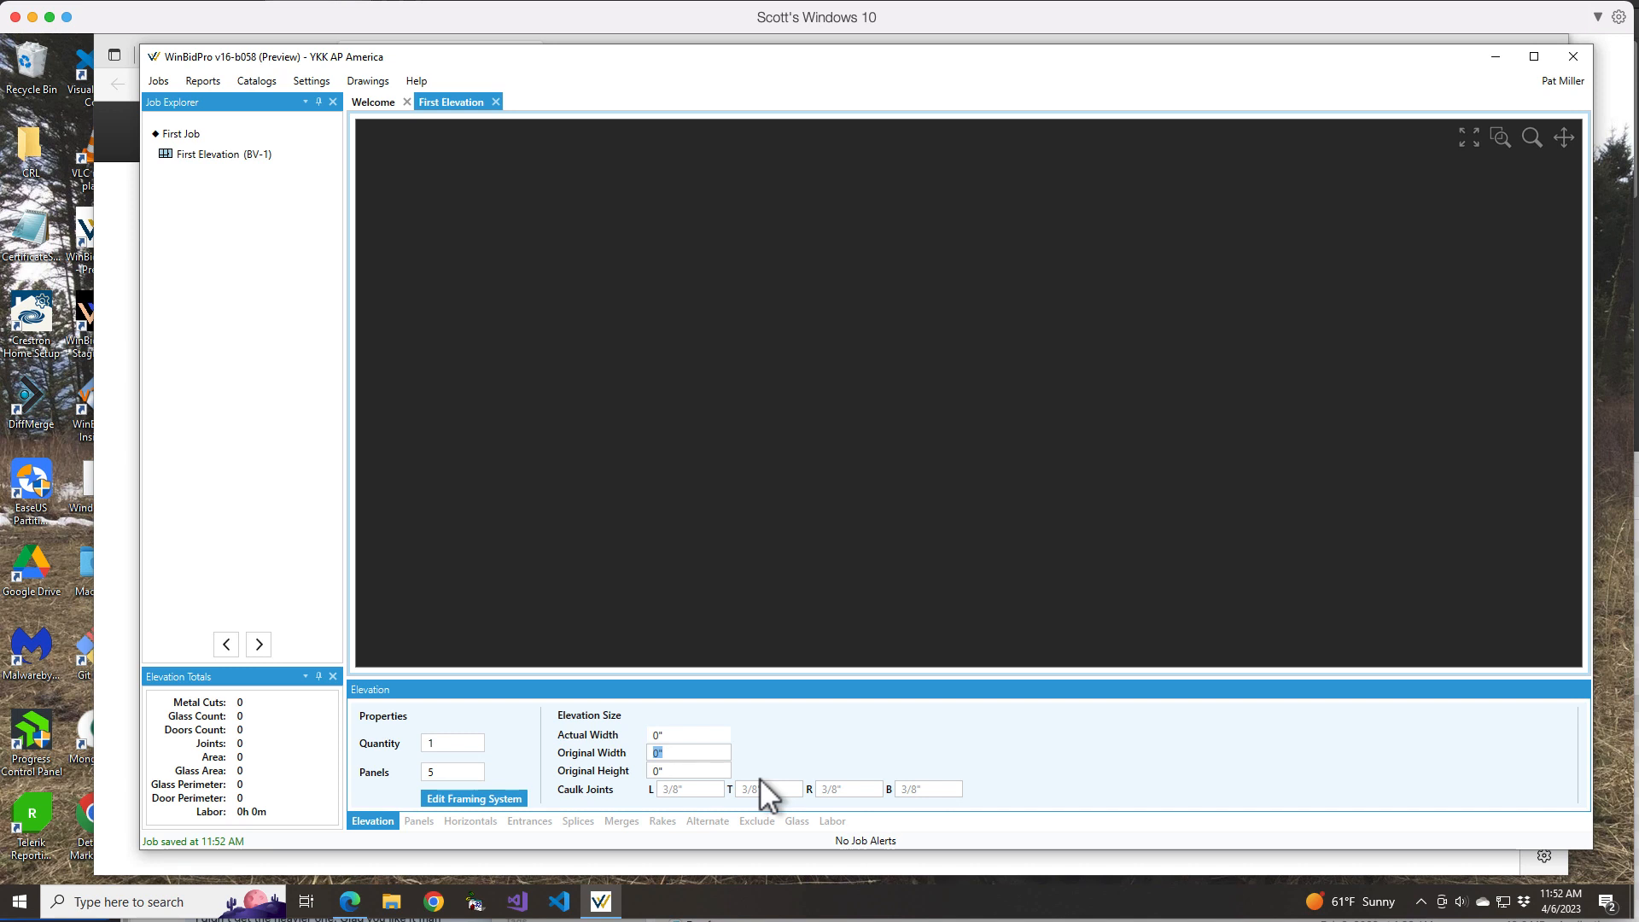
pyautogui.write('185.5')
pyautogui.press('Tab')
pyautogui.hotkey('ctrl', 's')
pyautogui.write('12')
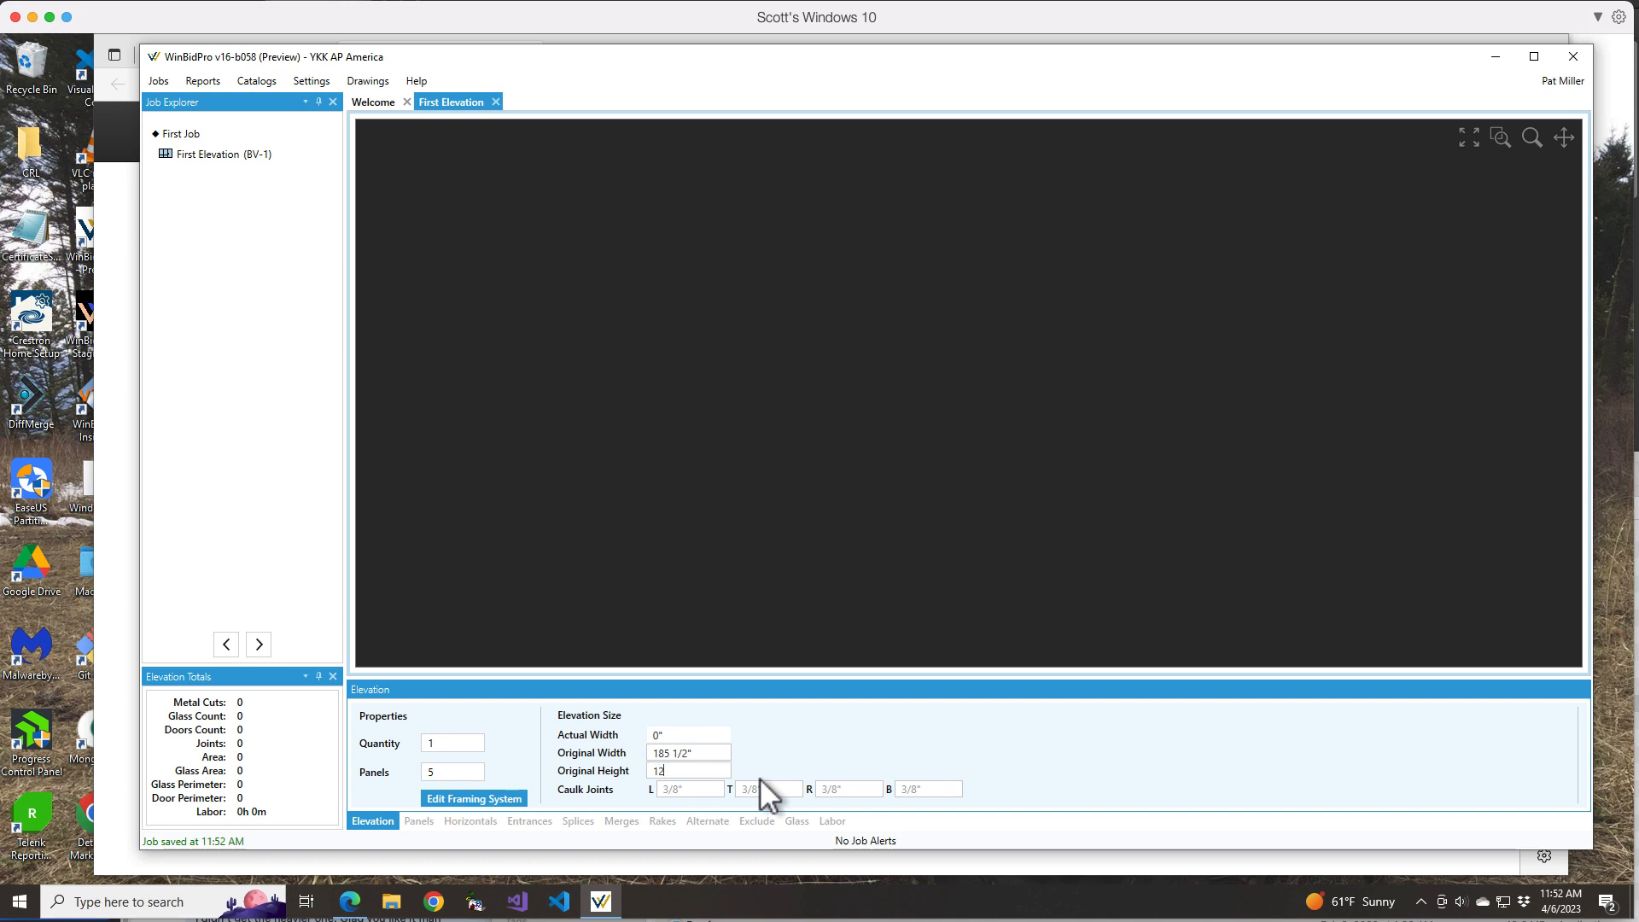
pyautogui.write('1.25')
pyautogui.press('Tab')
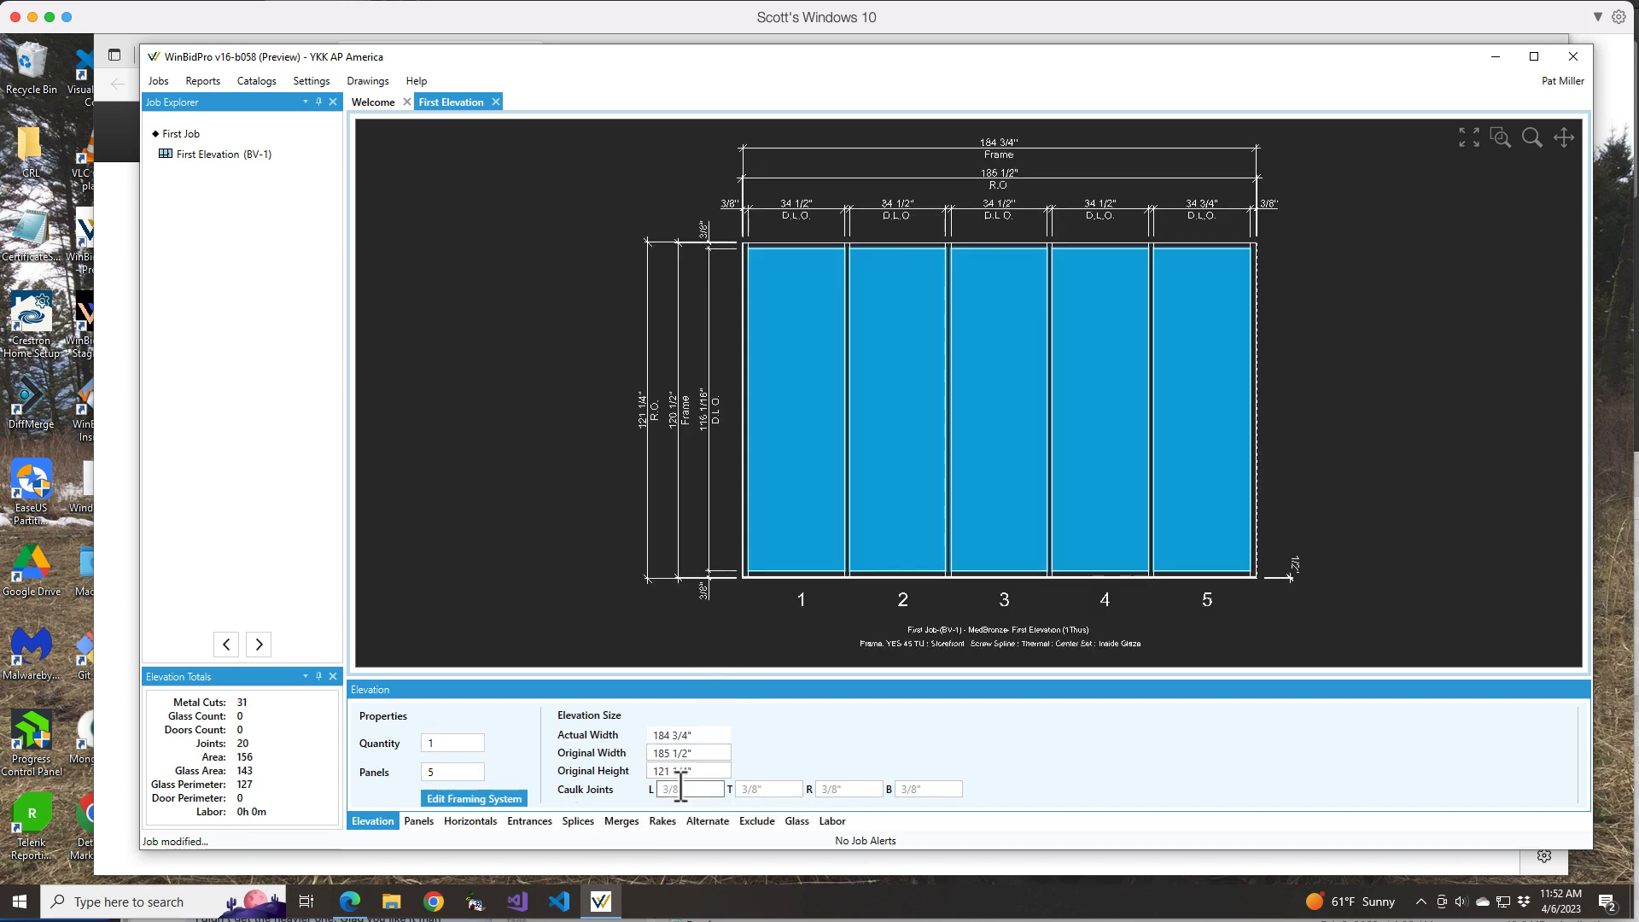
pyautogui.hotkey('ctrl', 's')
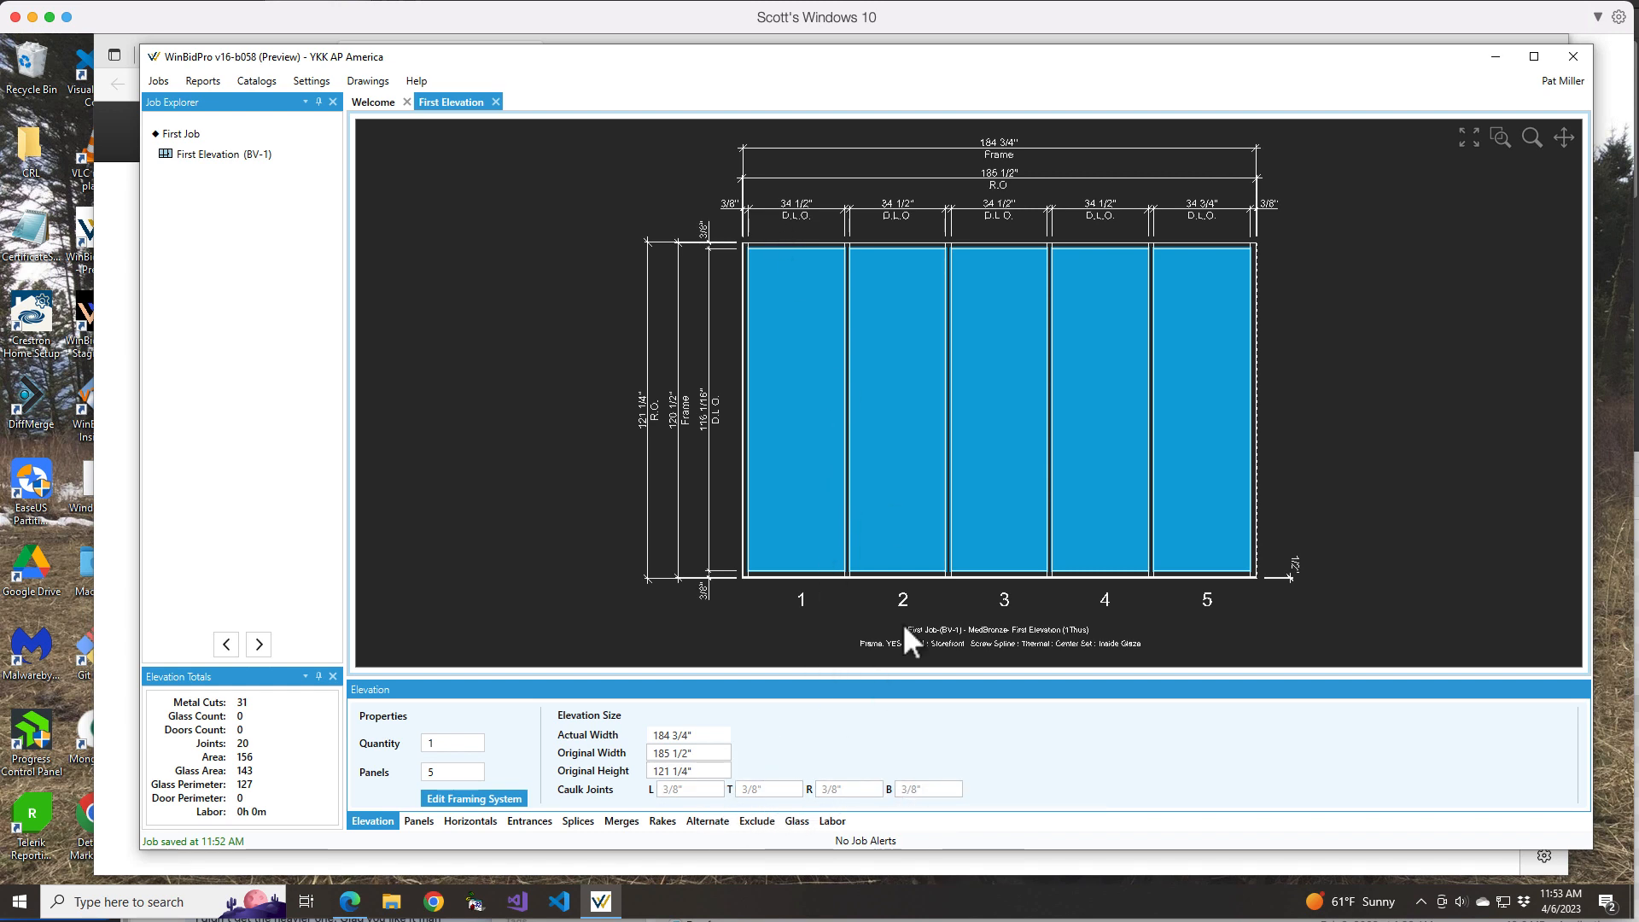
pyautogui.click(253, 75)
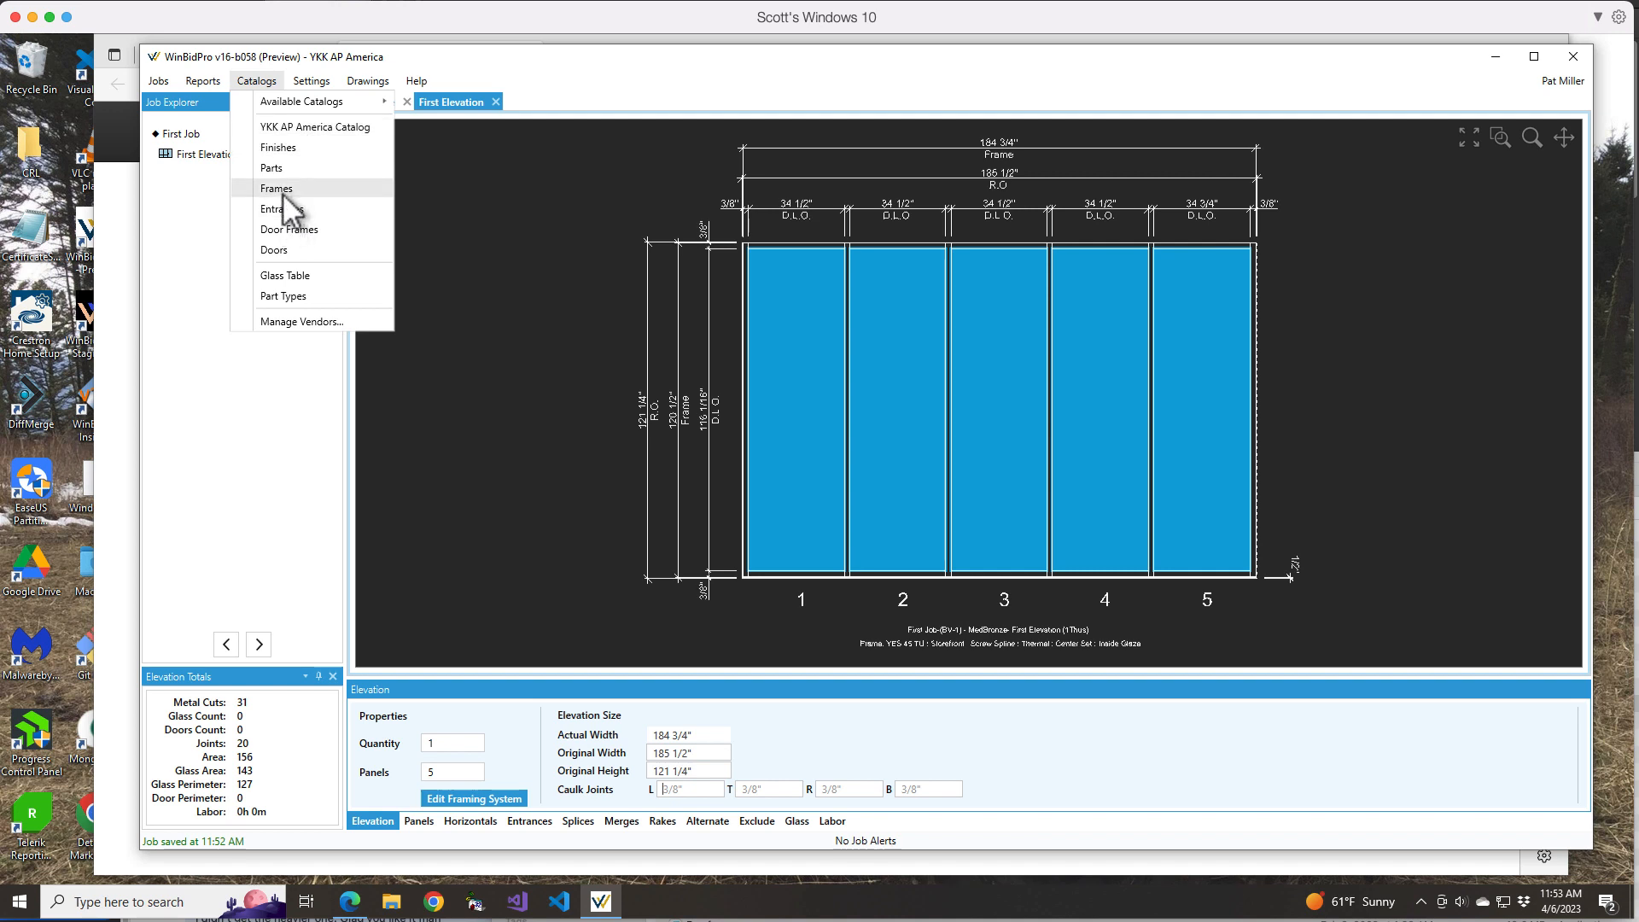
pyautogui.click(557, 54)
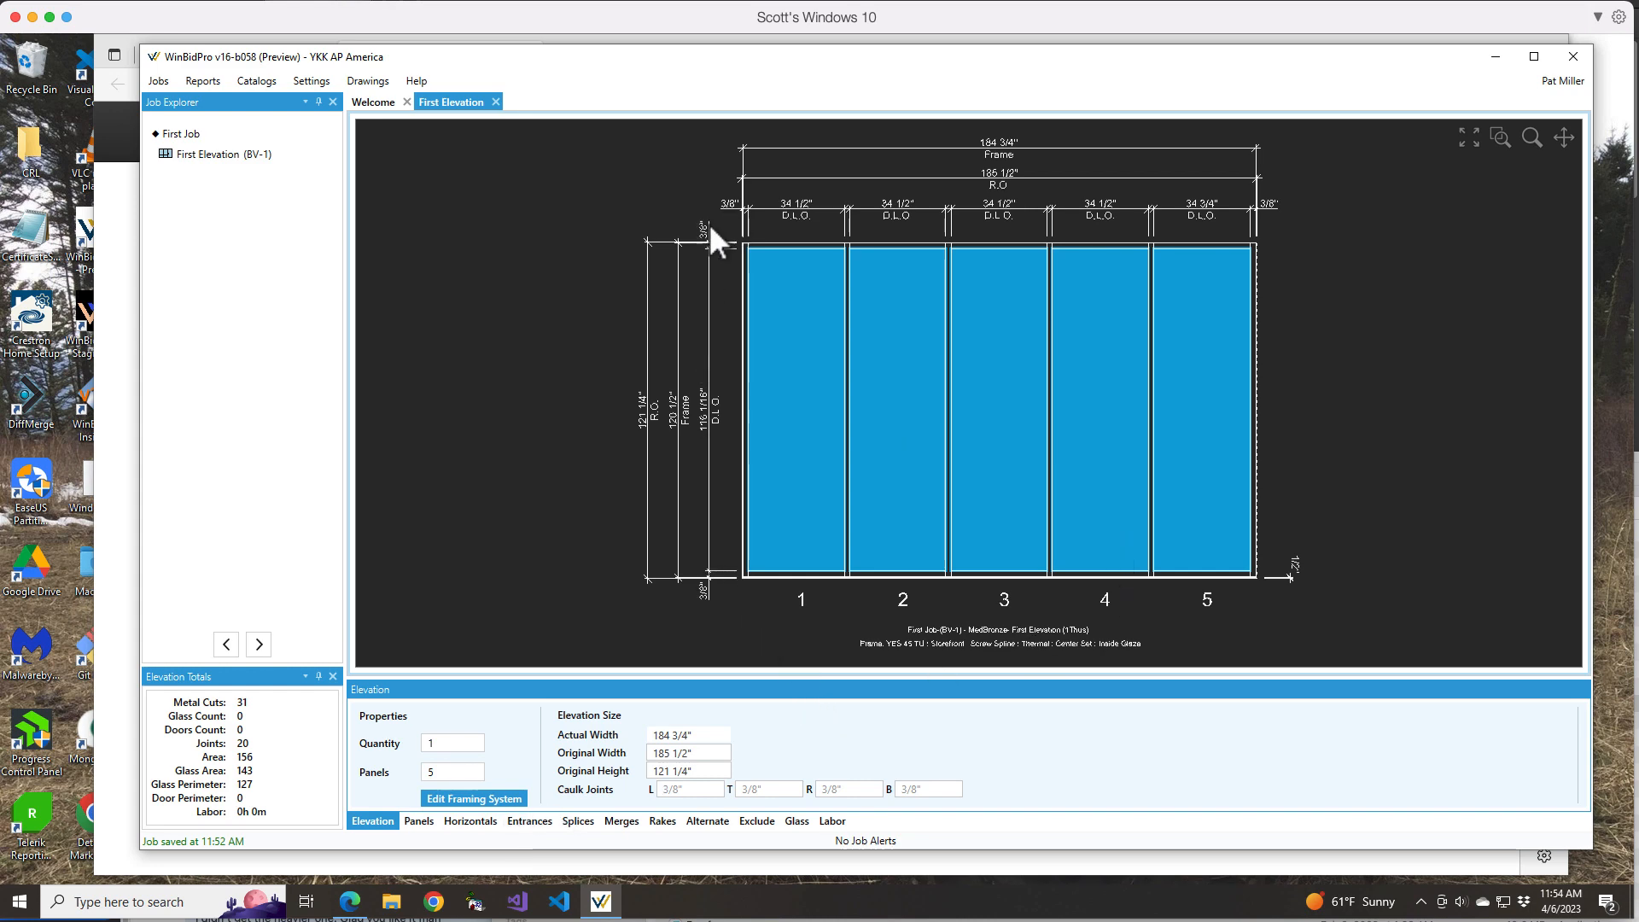
# Step: Examine the caulk joint and dimensions along the head of the elevation drawing, ending with the whole elevation in view
pyautogui.scroll(2, 710, 225)
pyautogui.scroll(-3, 704, 227)
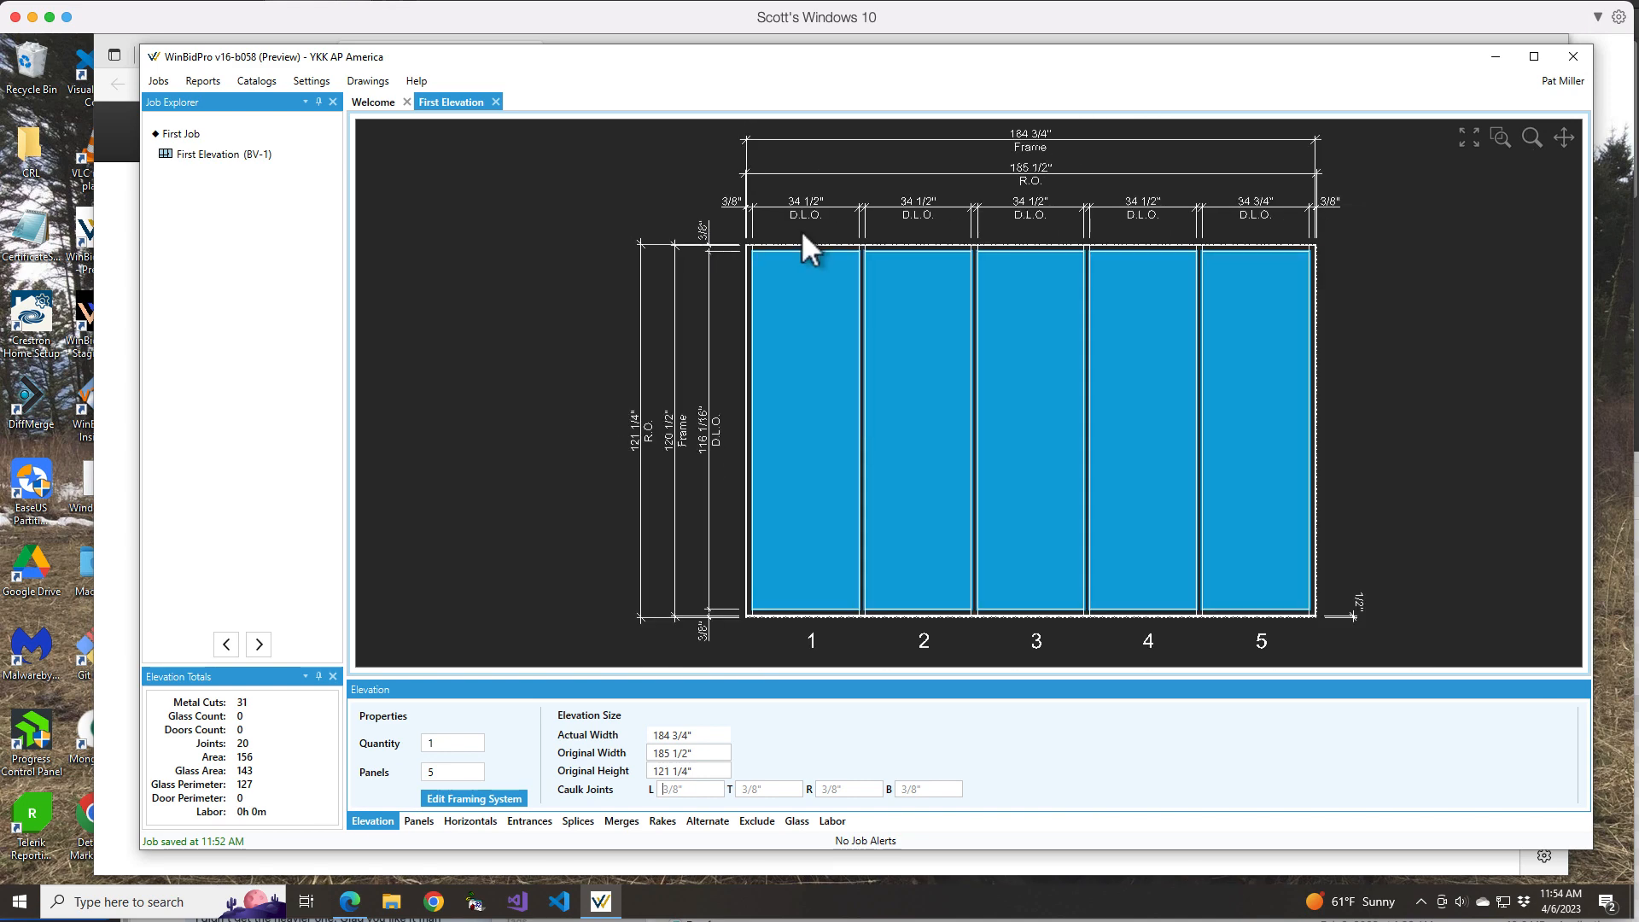
pyautogui.scroll(4, 802, 239)
pyautogui.scroll(2, 802, 263)
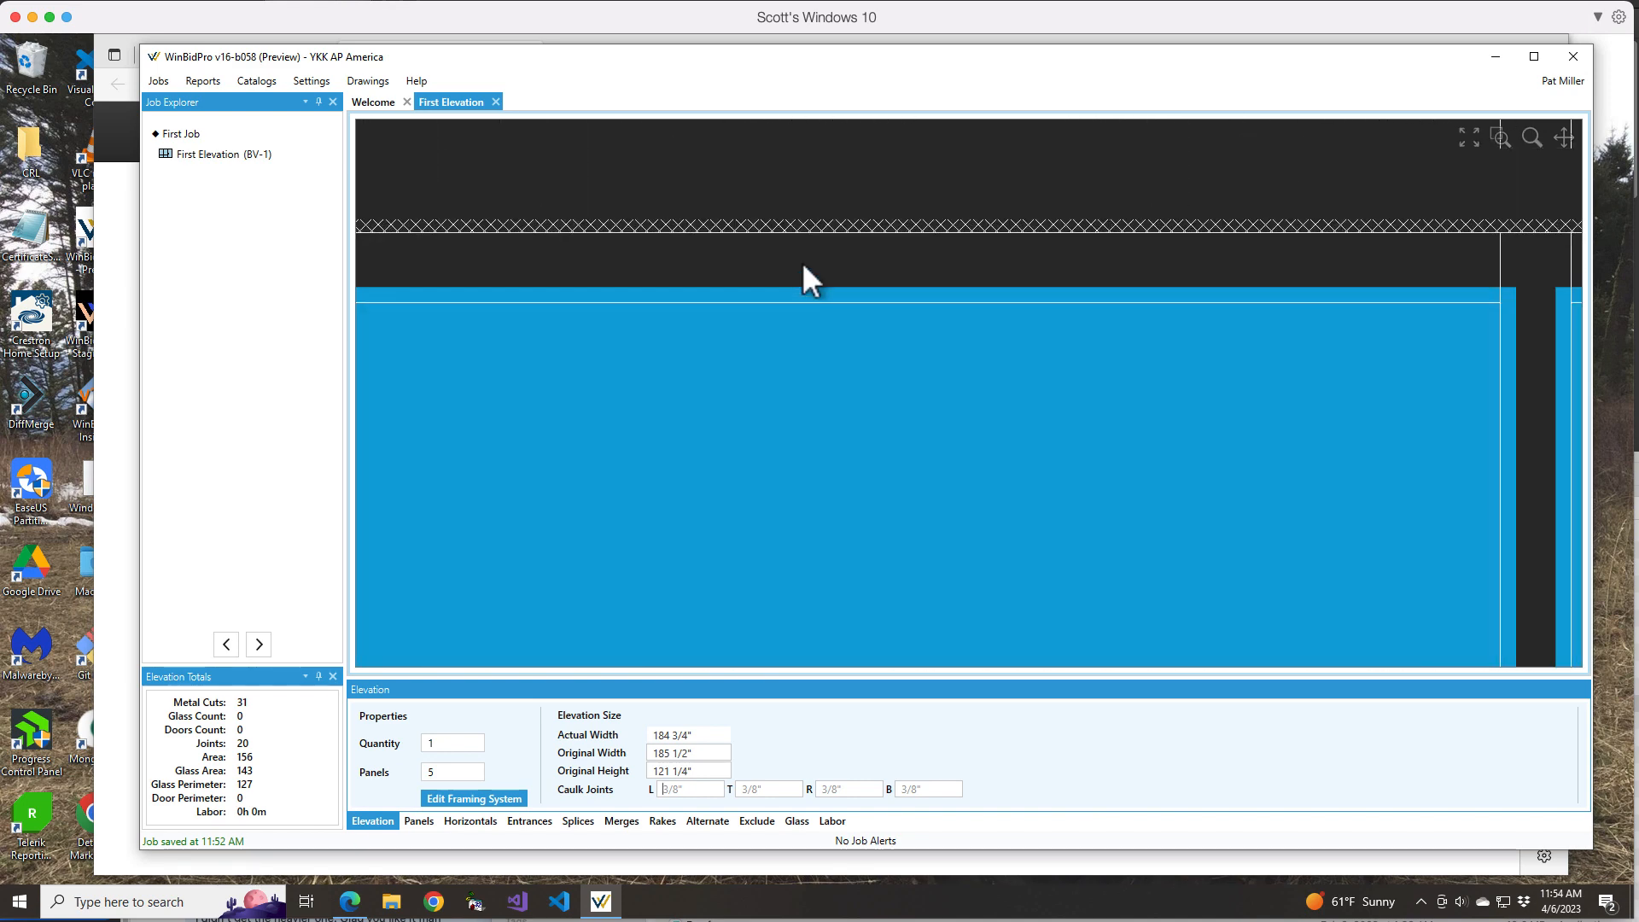
pyautogui.scroll(-3, 802, 263)
pyautogui.scroll(-3, 536, 247)
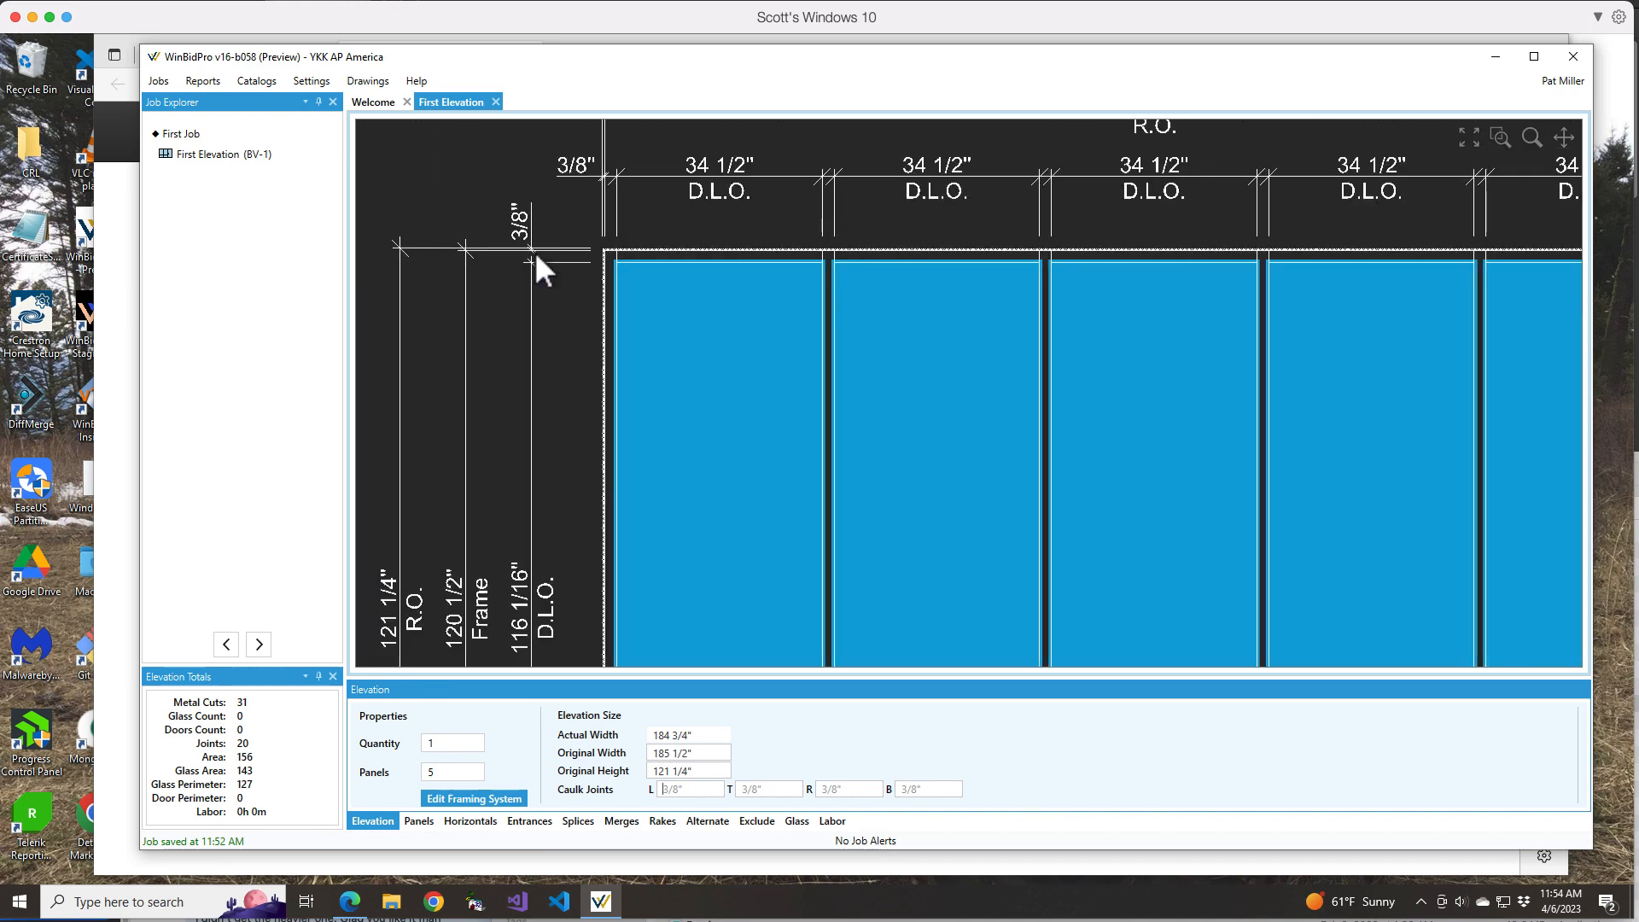
pyautogui.click(1468, 136)
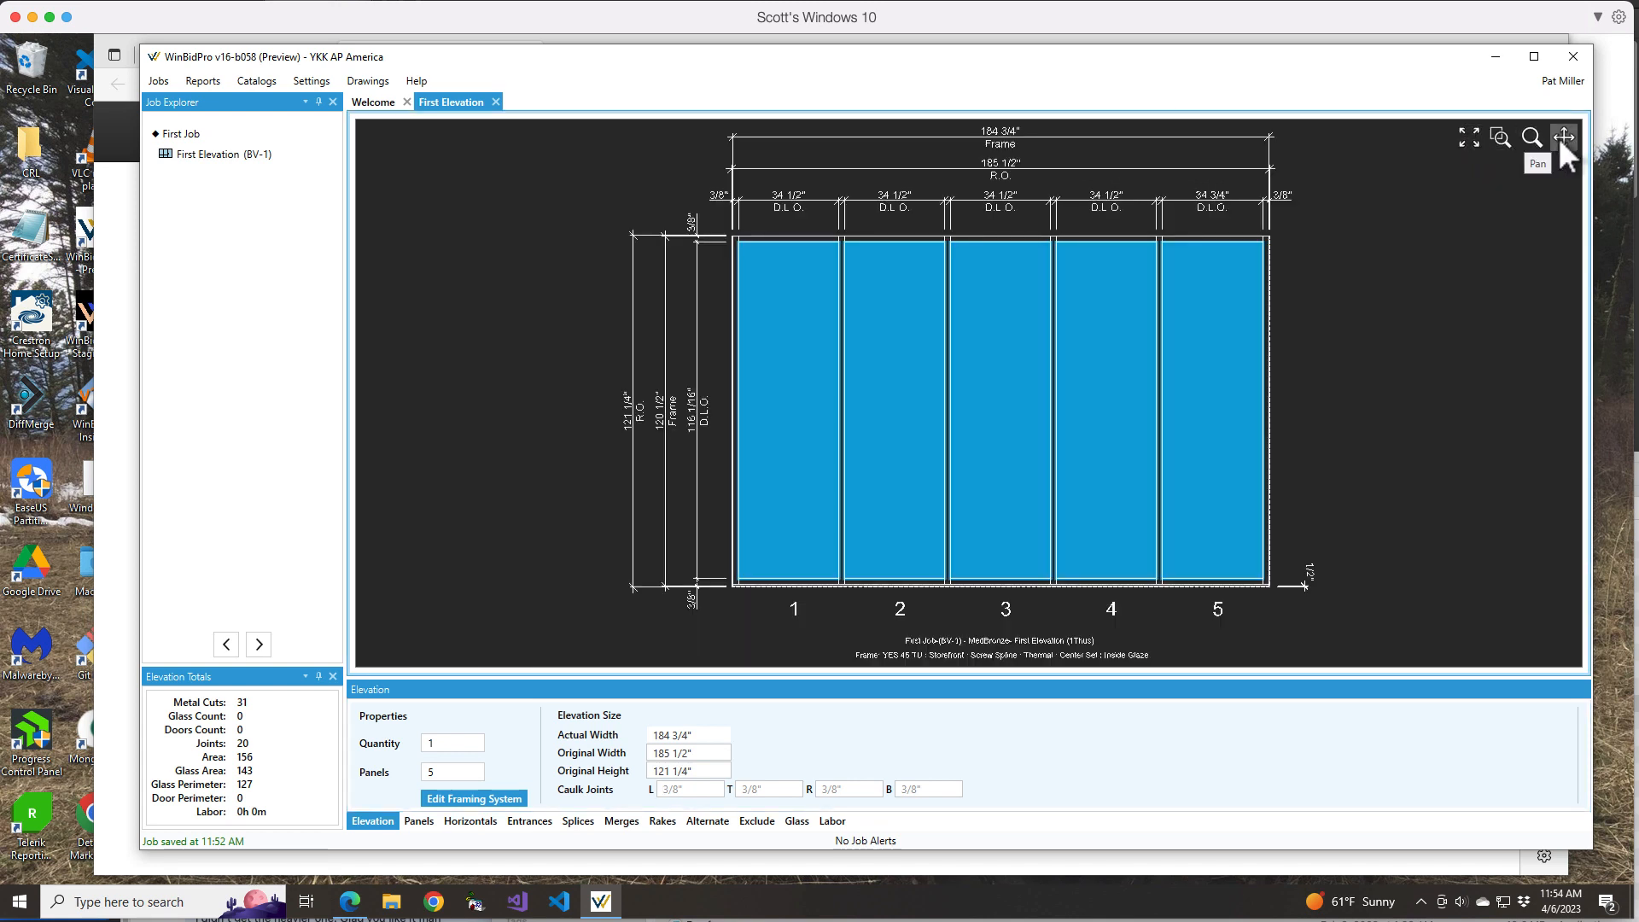
# Step: Start adding a horizontal with only panels 2, 3 and 4 selected
pyautogui.click(483, 819)
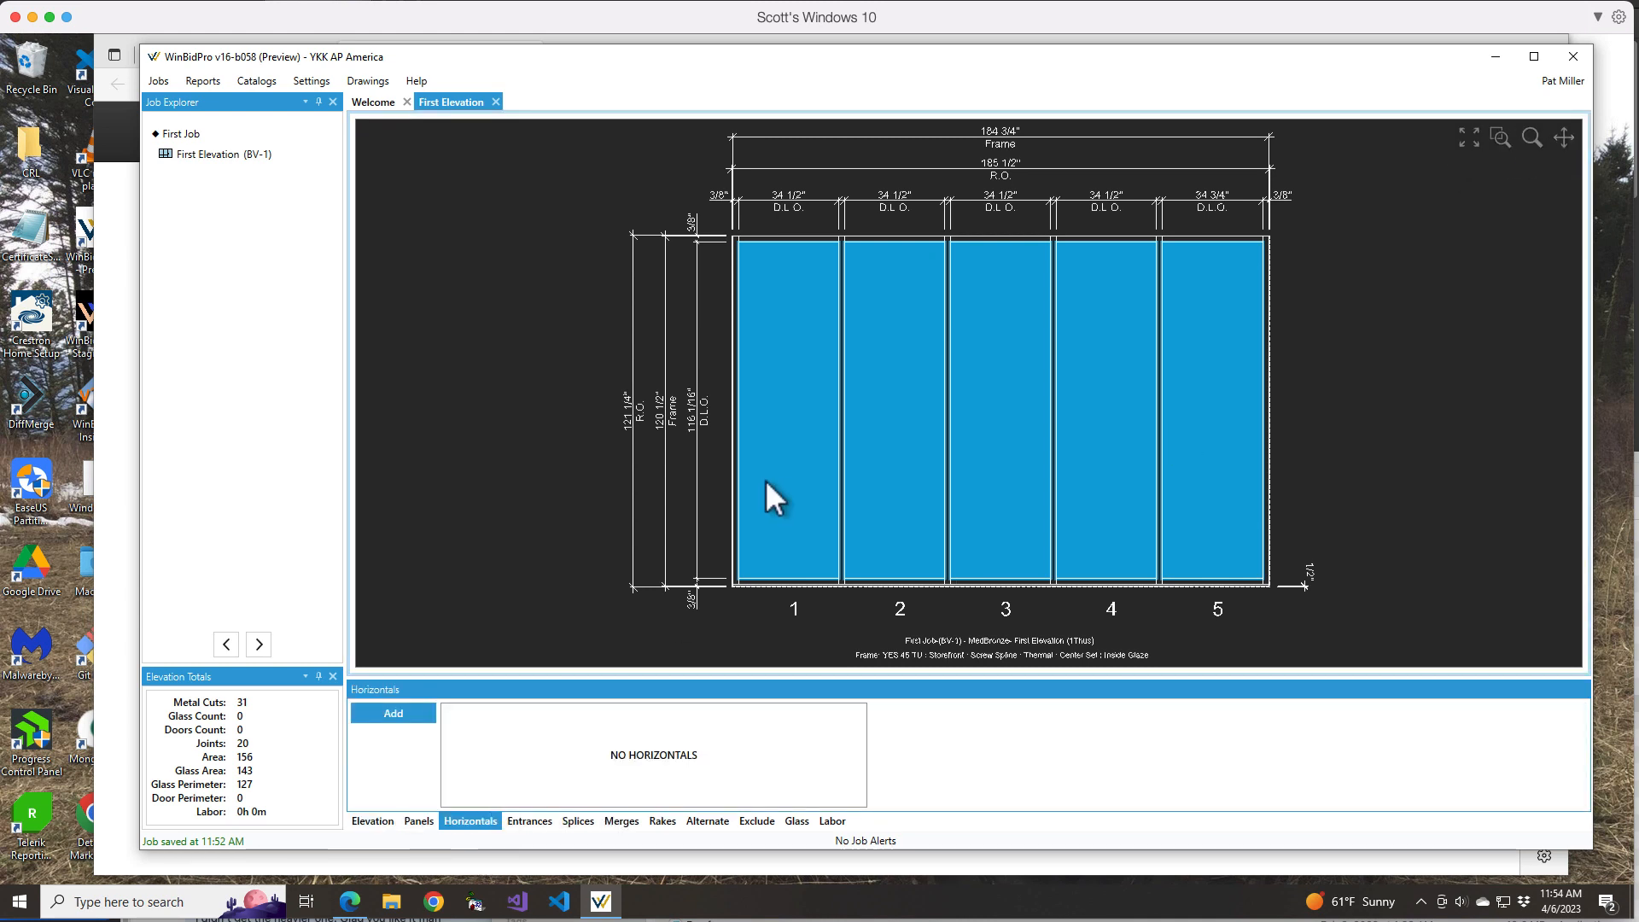
pyautogui.click(393, 714)
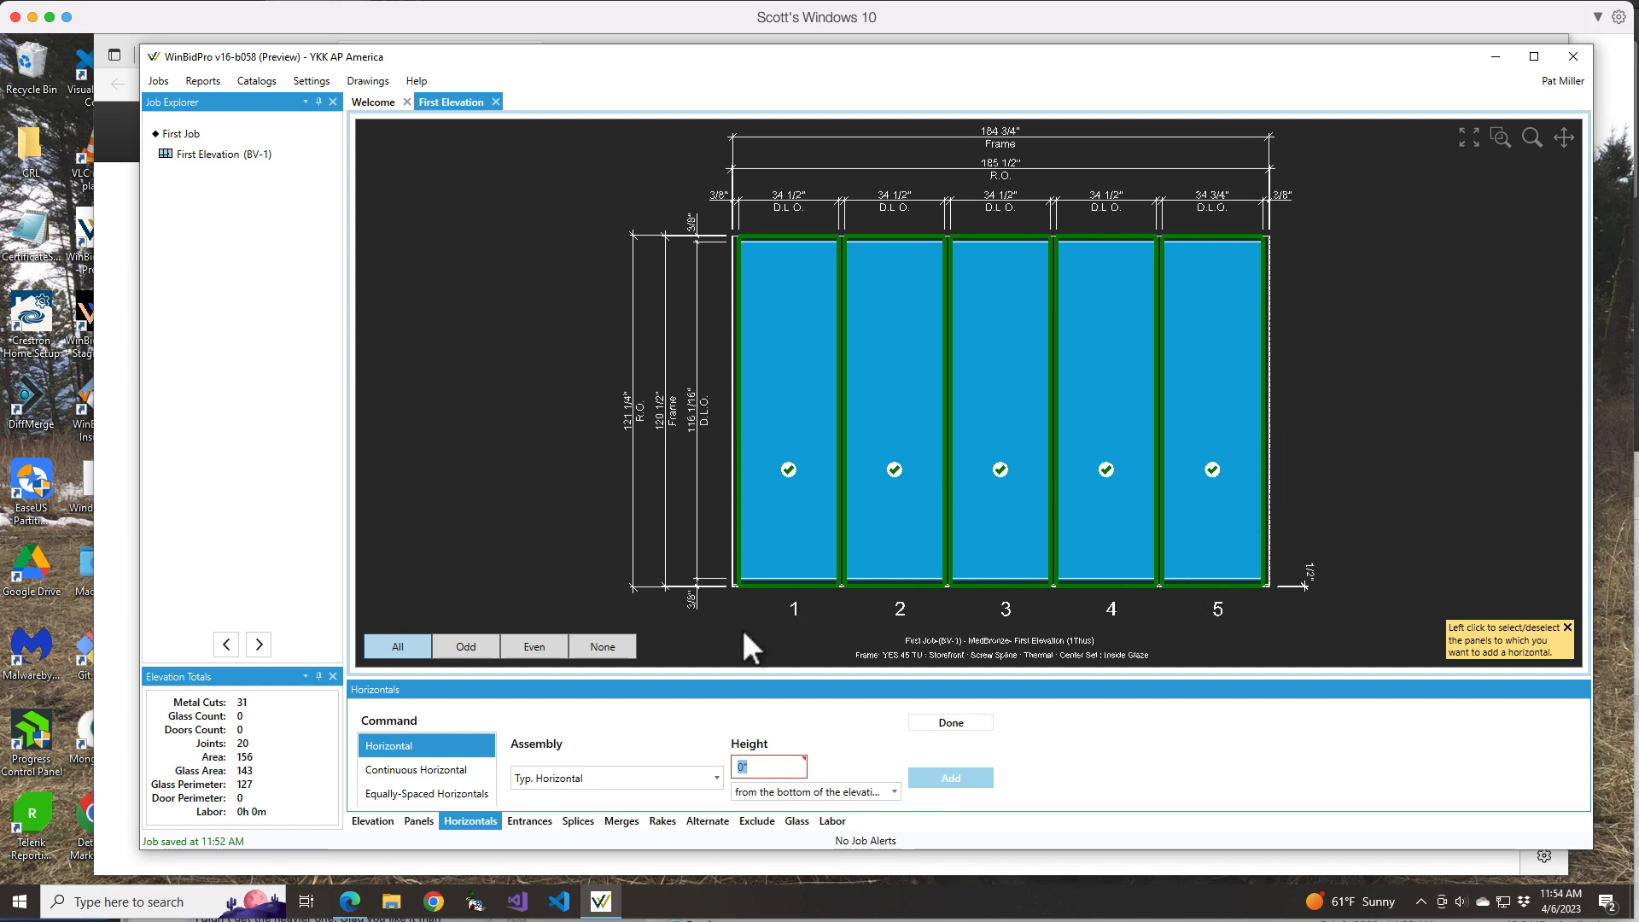
pyautogui.click(620, 647)
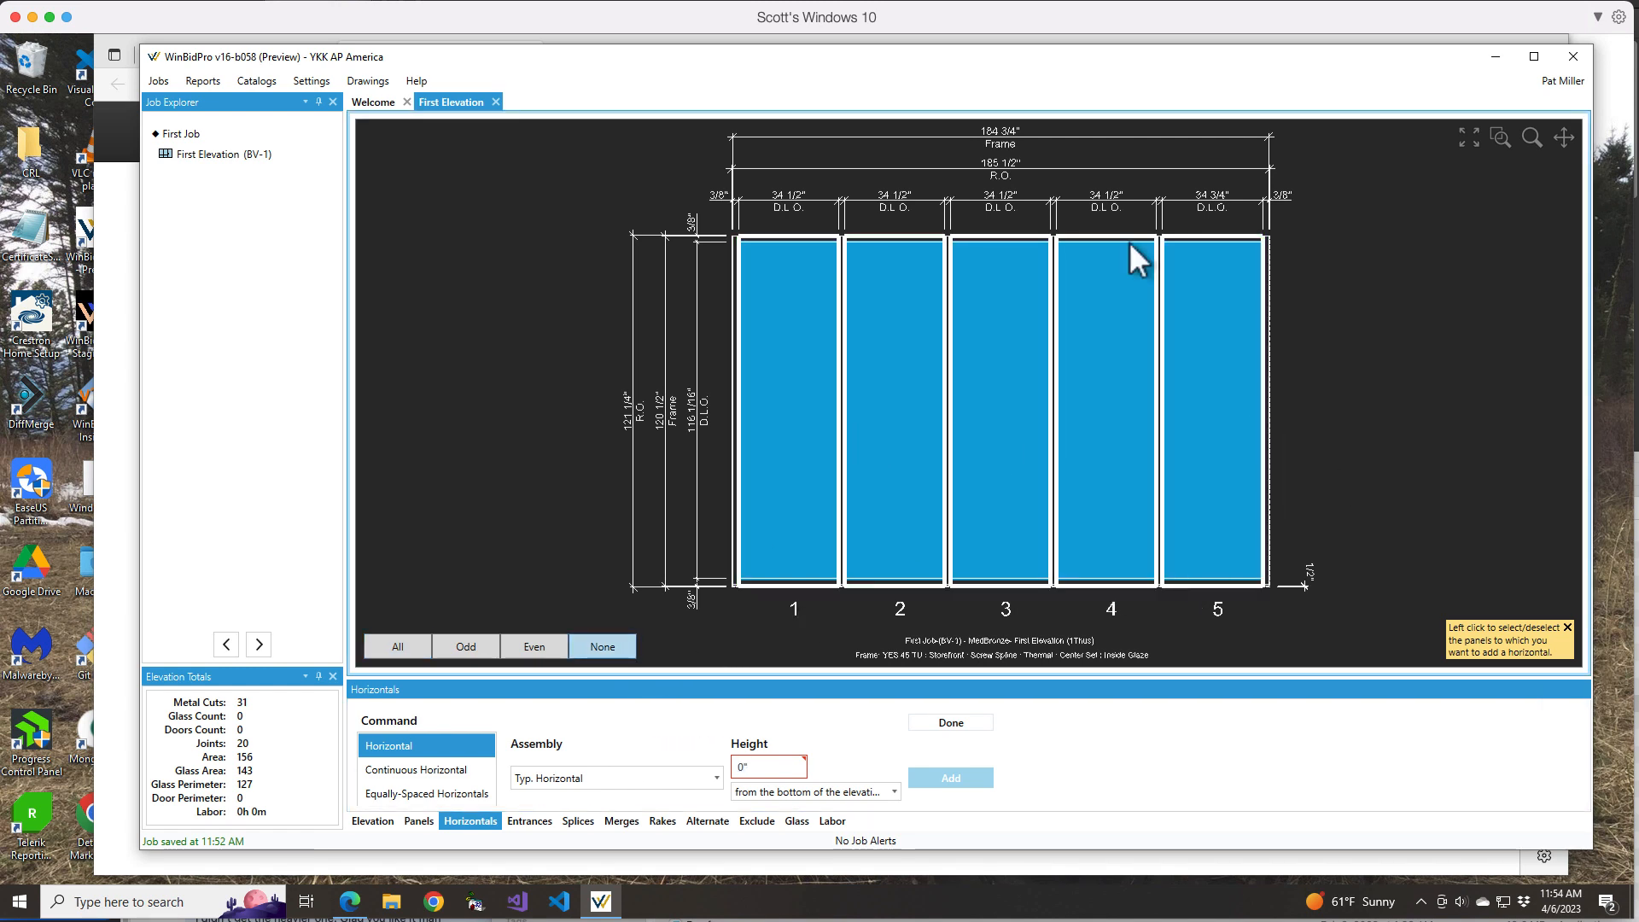
pyautogui.click(906, 445)
pyautogui.click(1036, 386)
pyautogui.click(1138, 410)
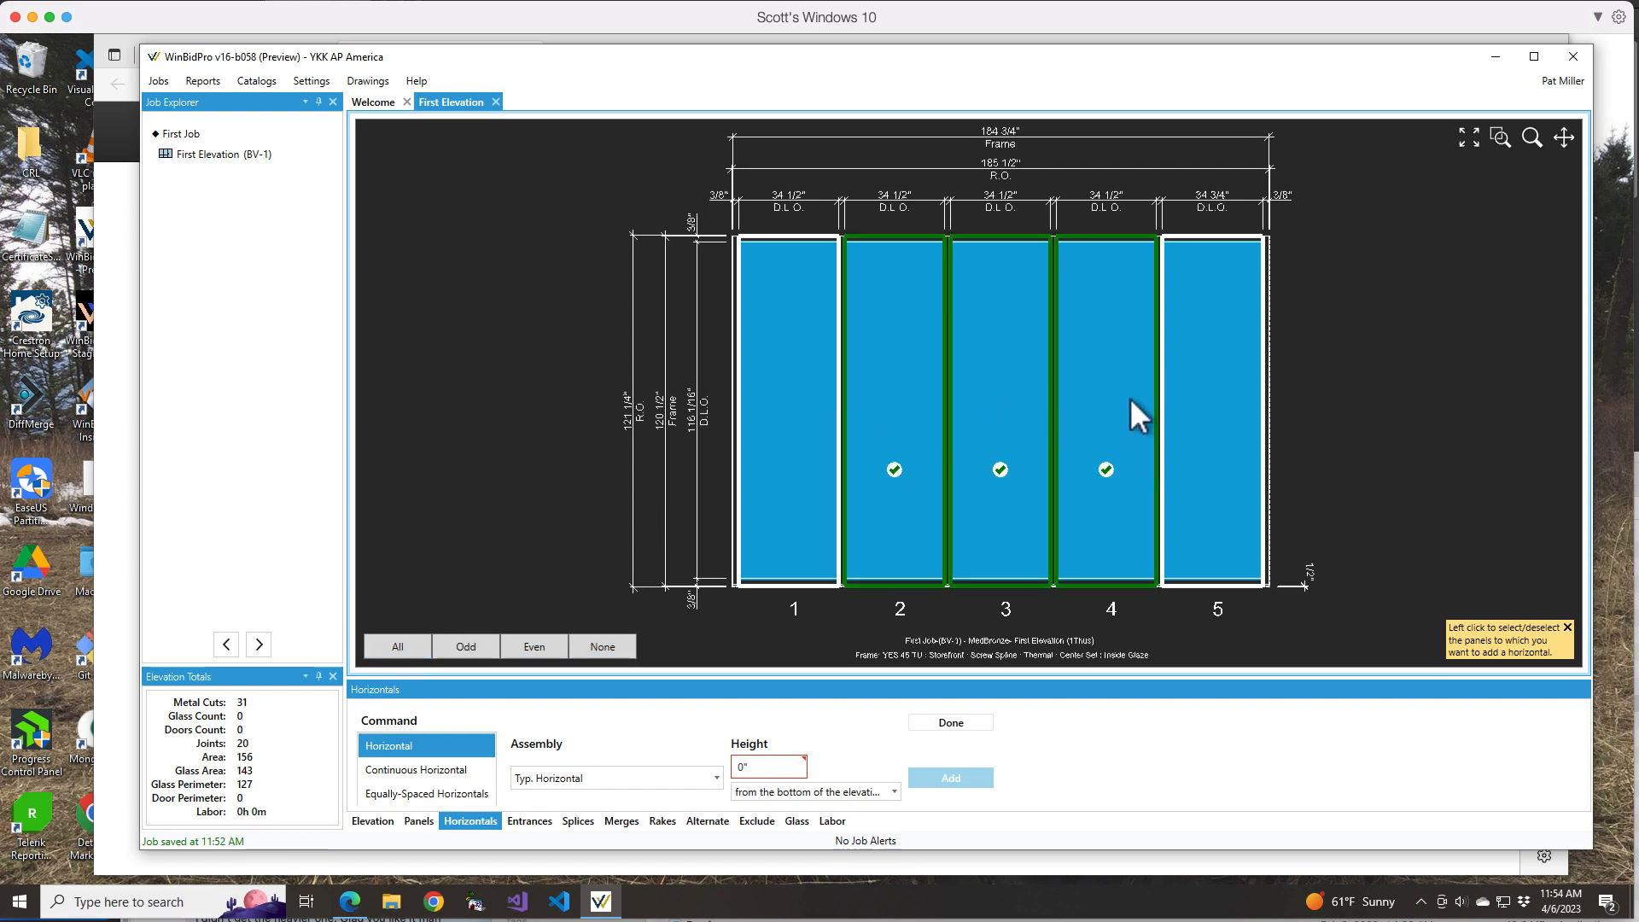
# Step: Add a Typ. Horizontal across all panels at a height of 32" from the bottom of the elevation
pyautogui.click(394, 649)
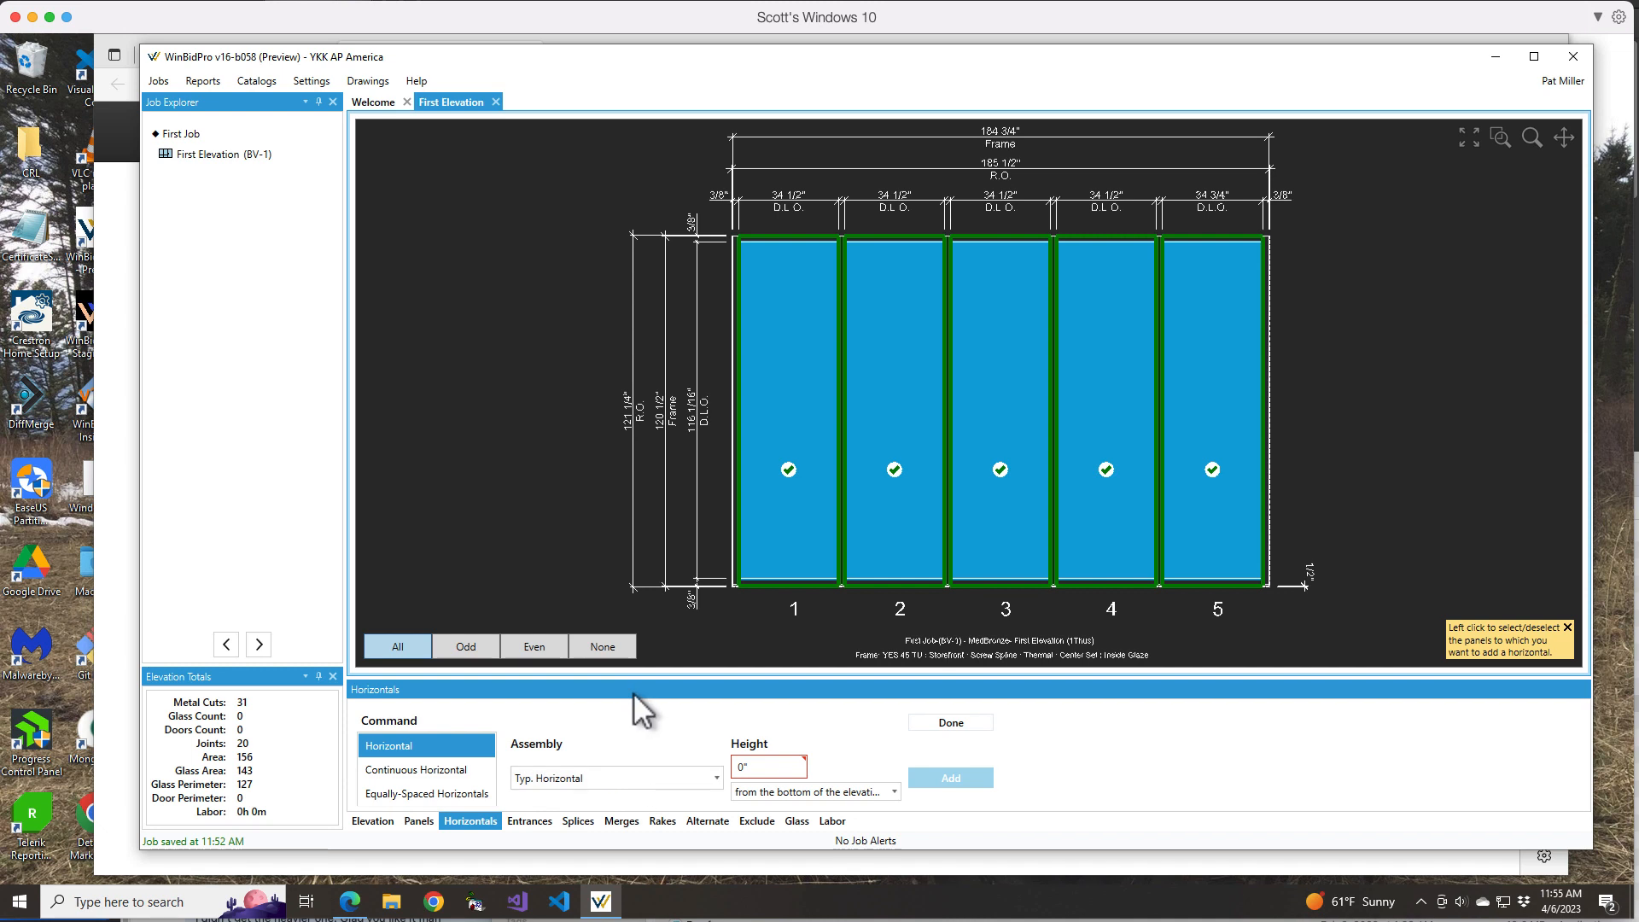
pyautogui.click(623, 768)
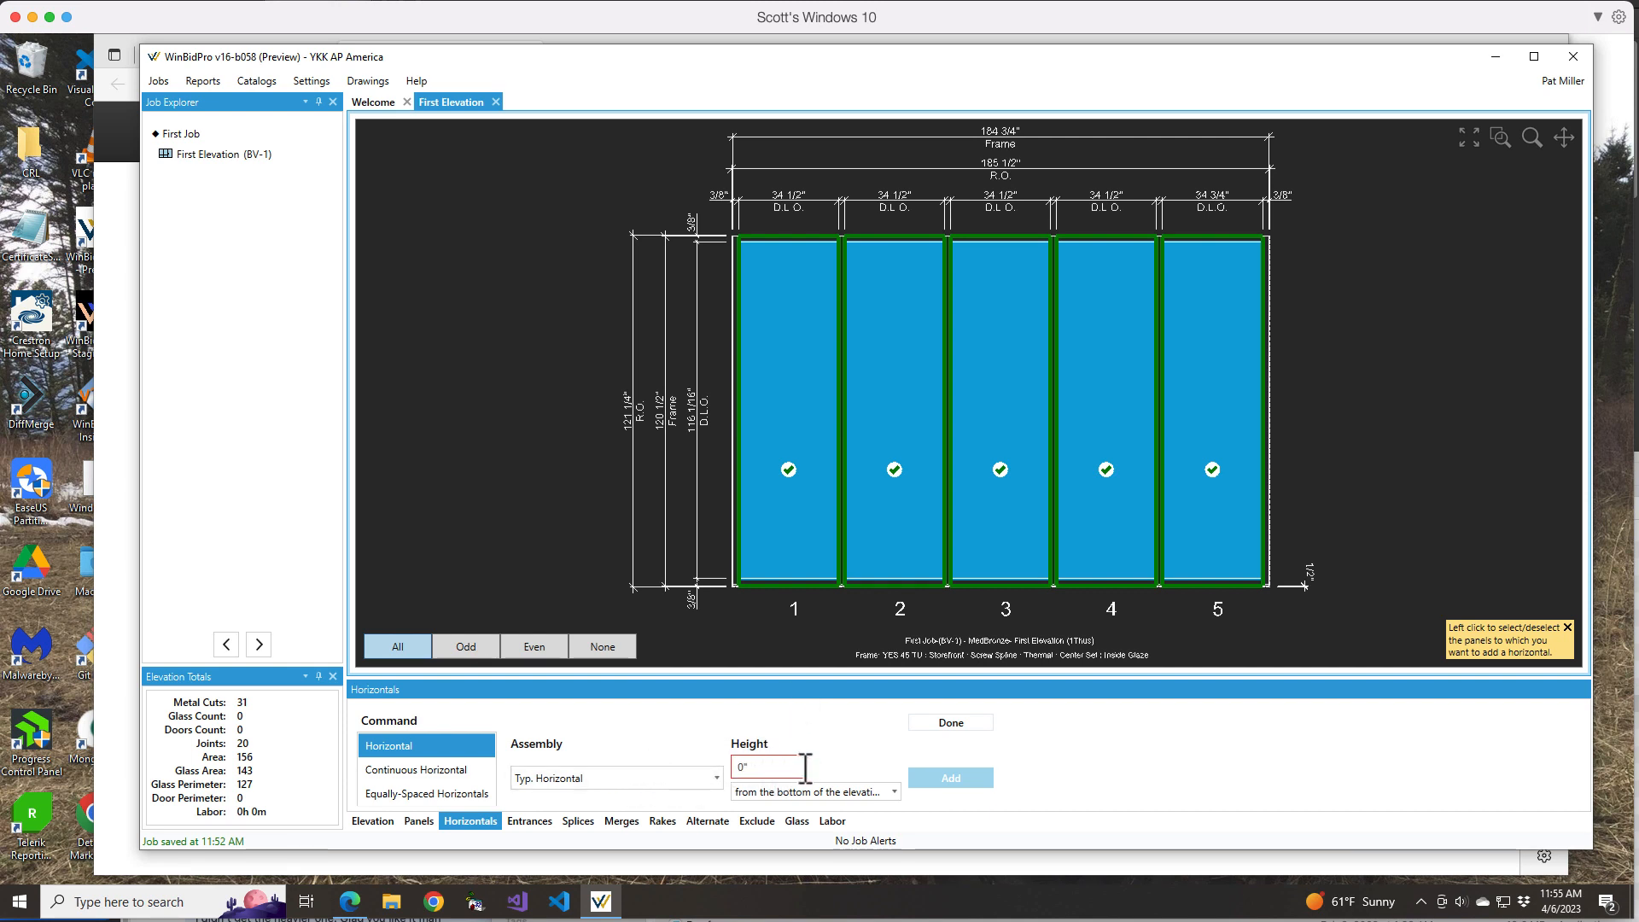
pyautogui.click(777, 767)
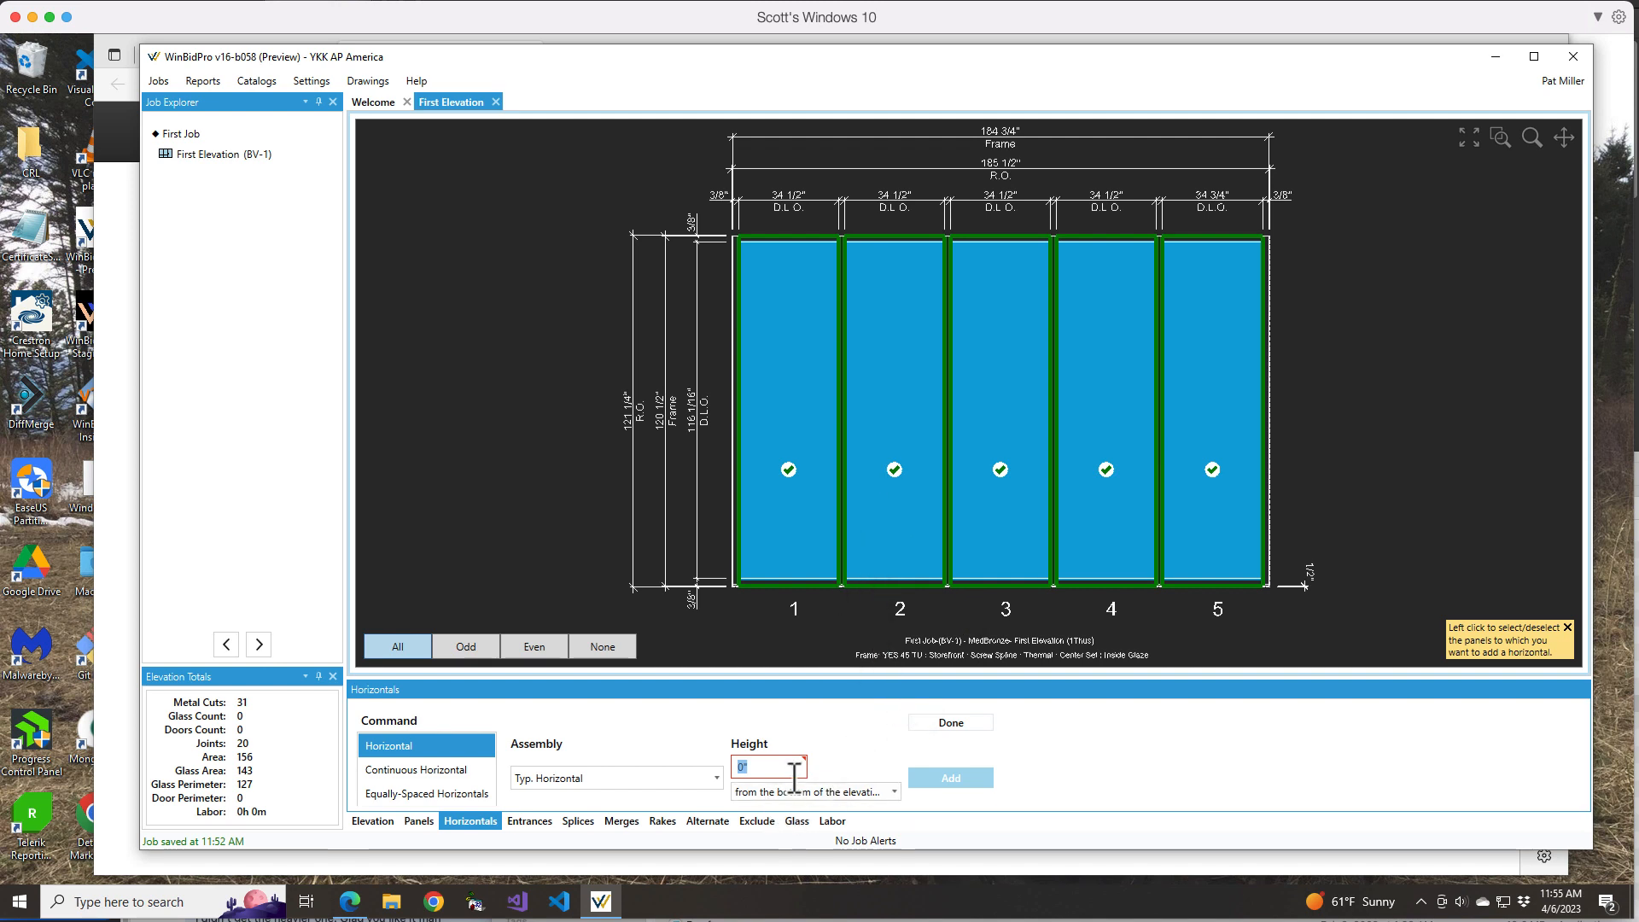
pyautogui.write('32')
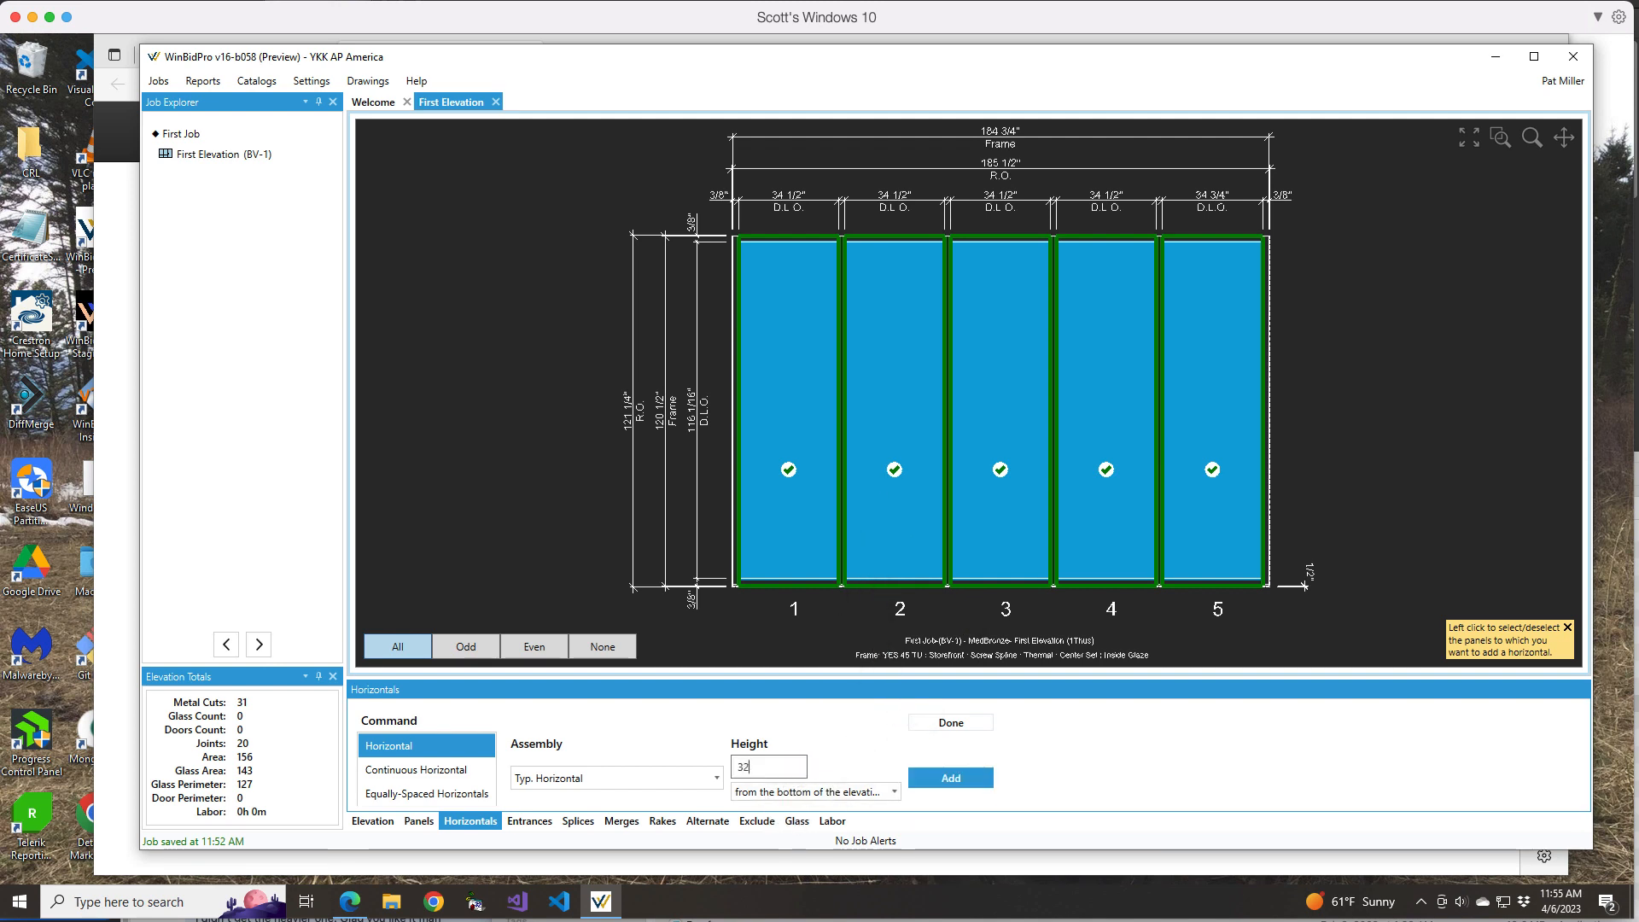
pyautogui.click(895, 792)
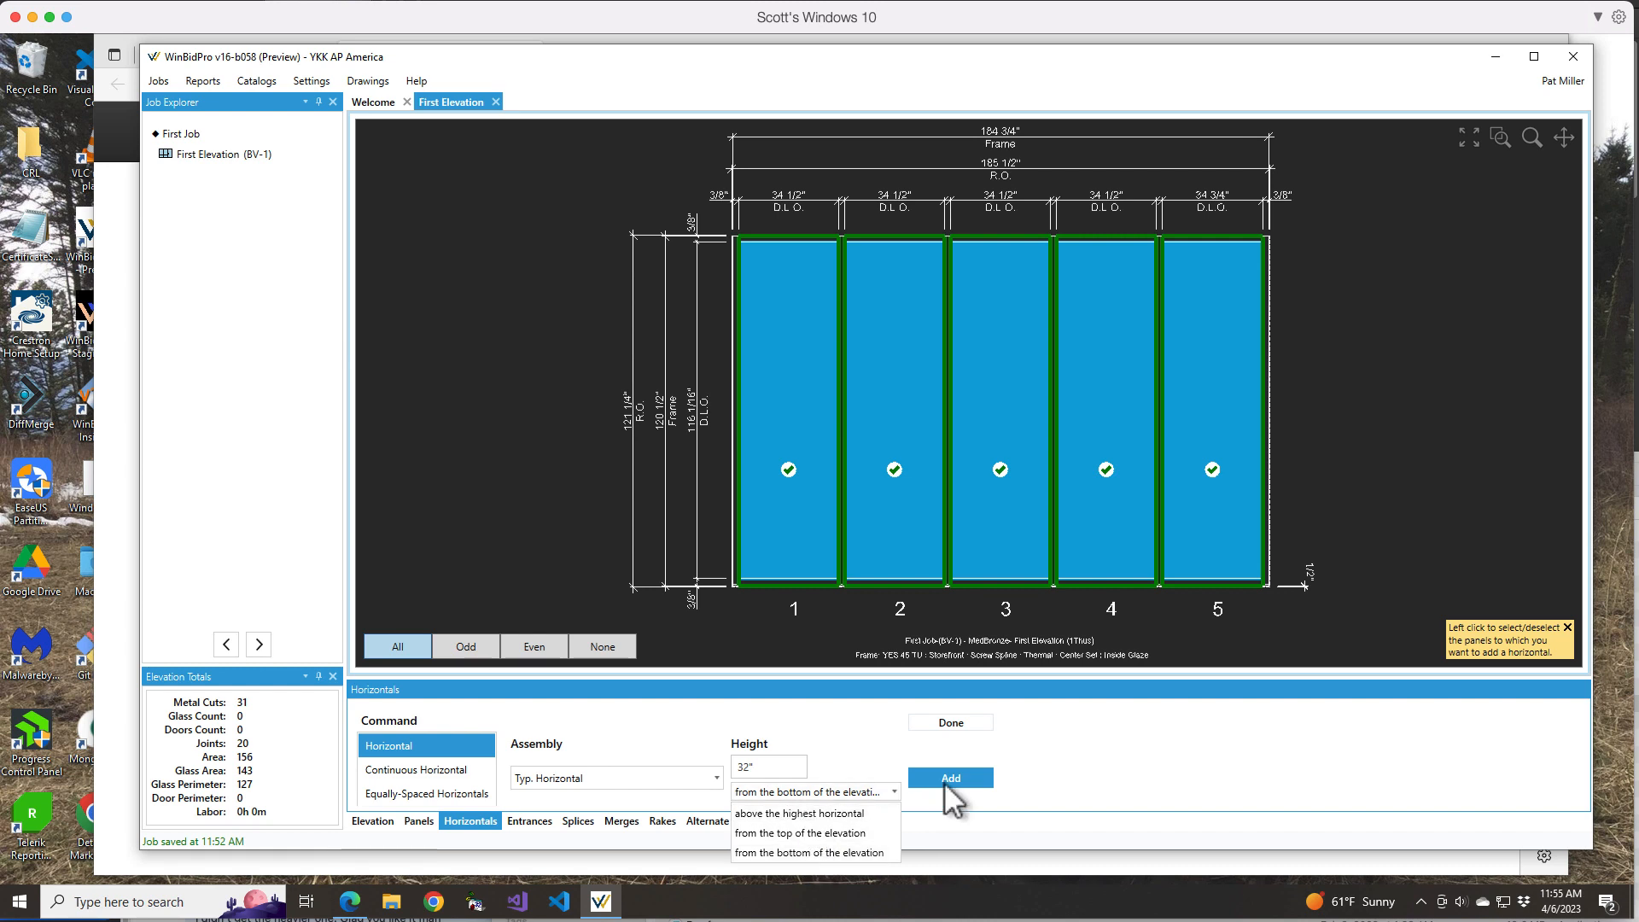
pyautogui.click(843, 854)
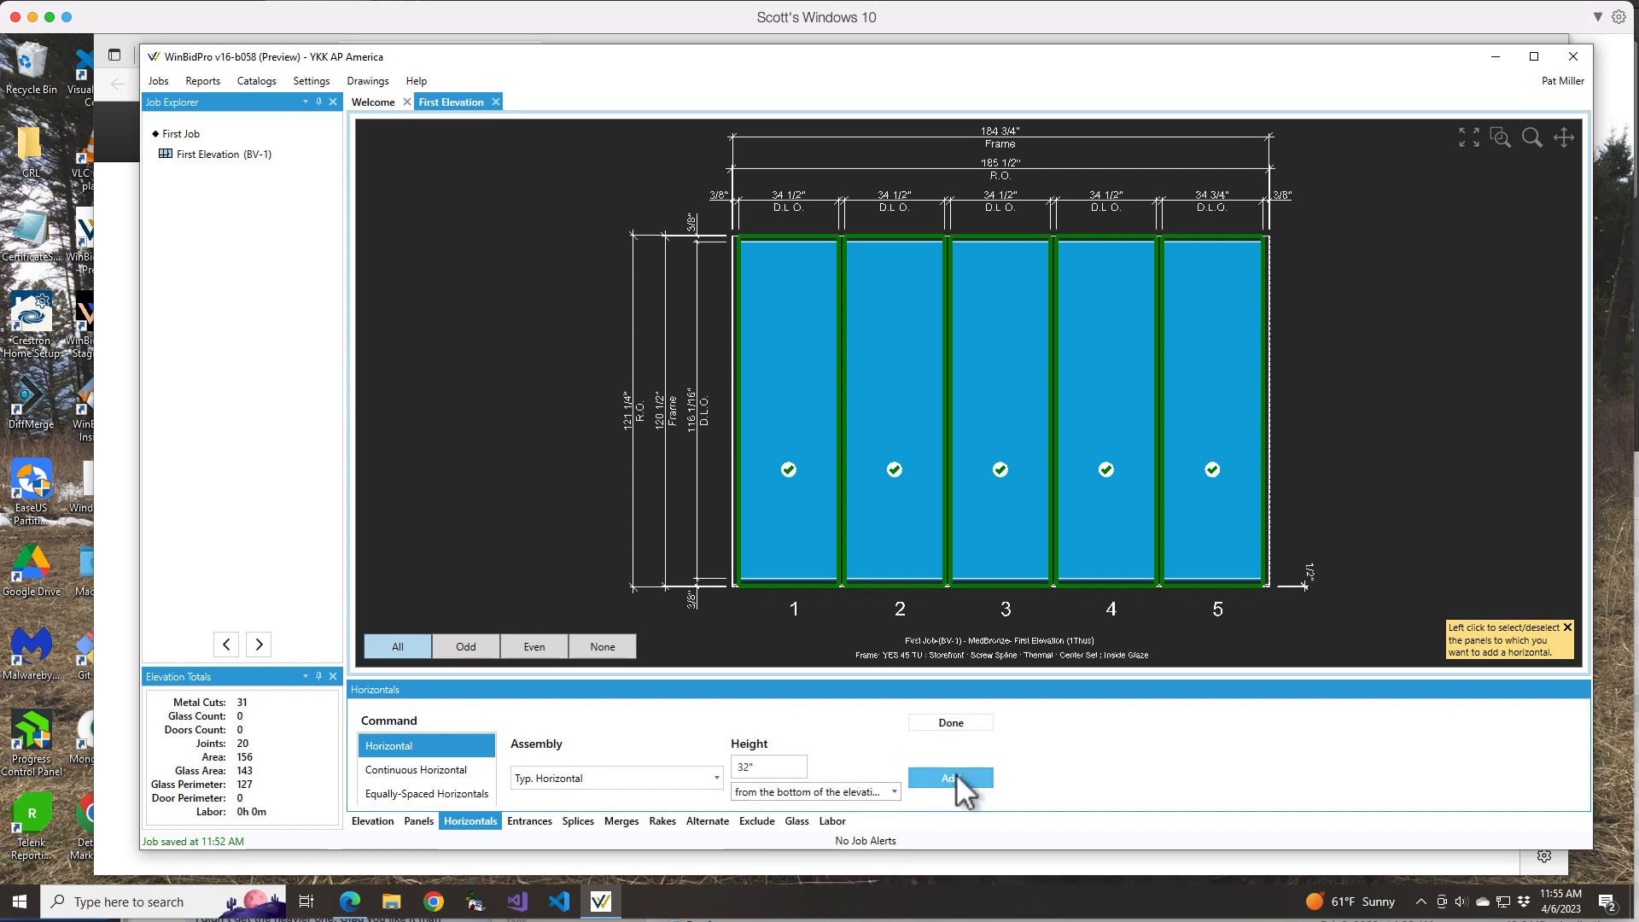
pyautogui.click(954, 777)
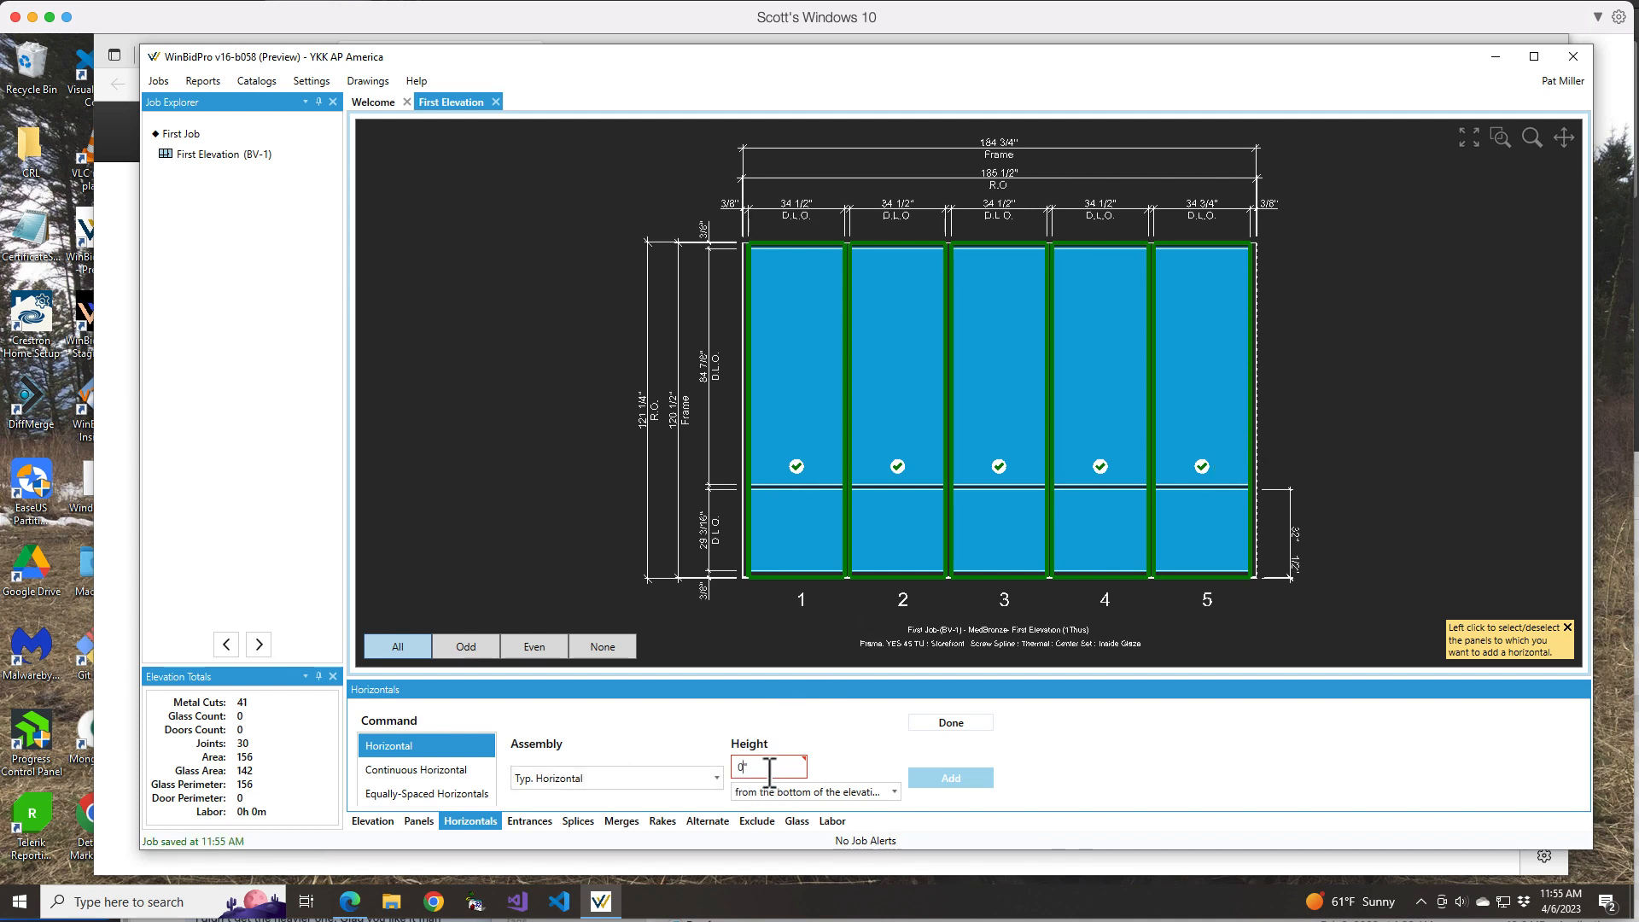
# Step: Add a second Typ. Horizontal across all panels at 84" from the bottom of the elevation and finish adding horizontals
pyautogui.press('BackSpace')
pyautogui.write('84')
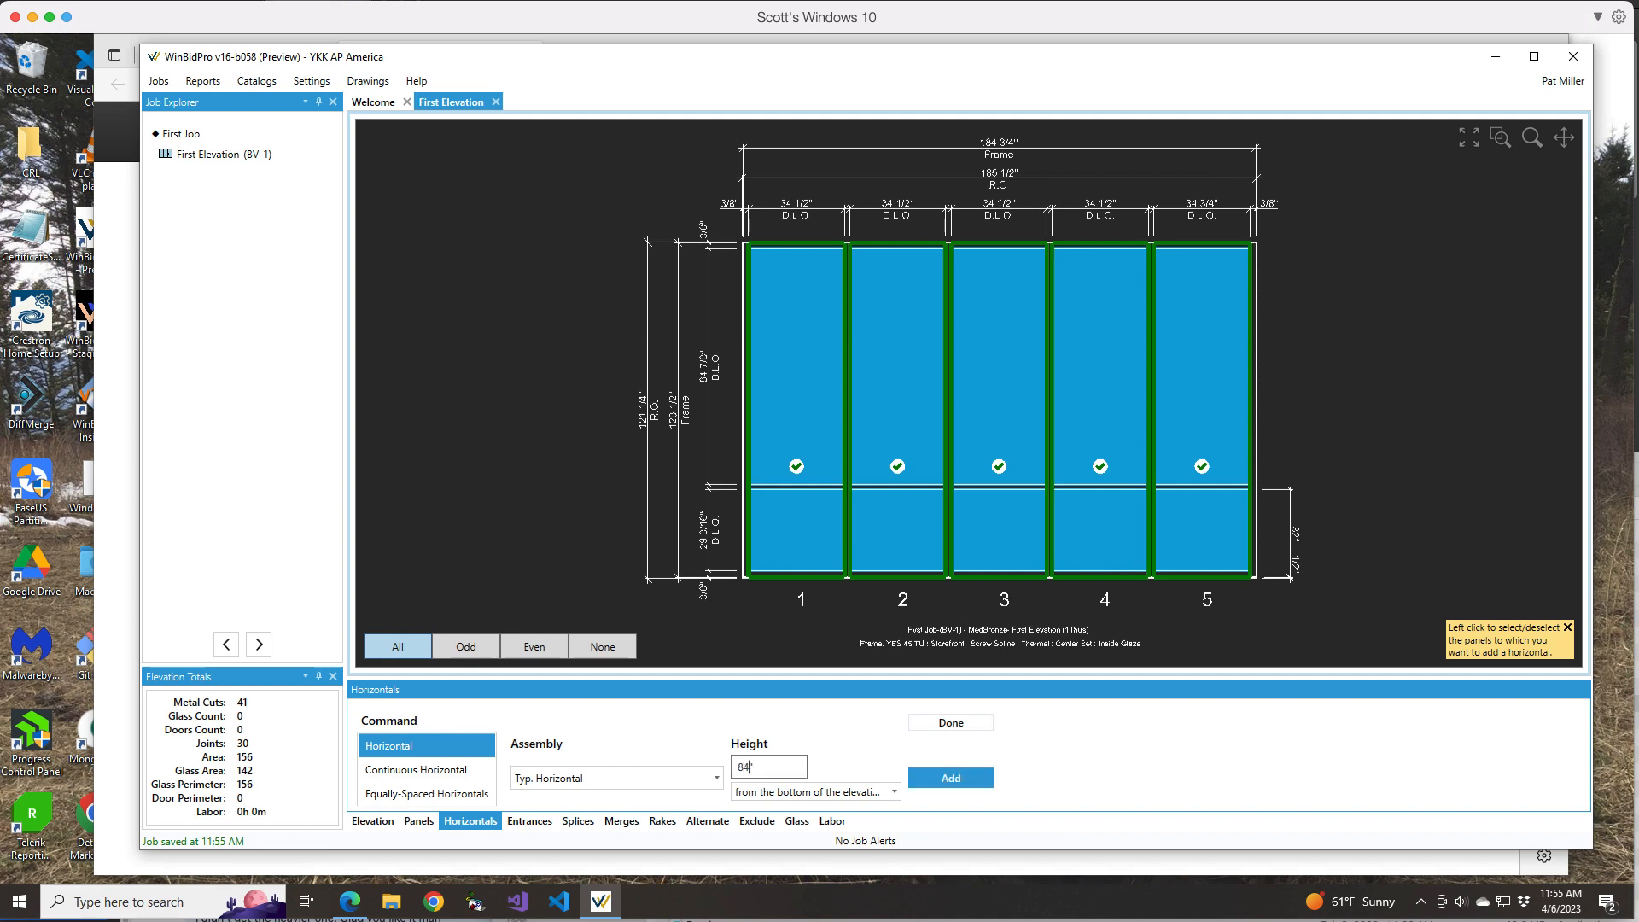
pyautogui.click(930, 779)
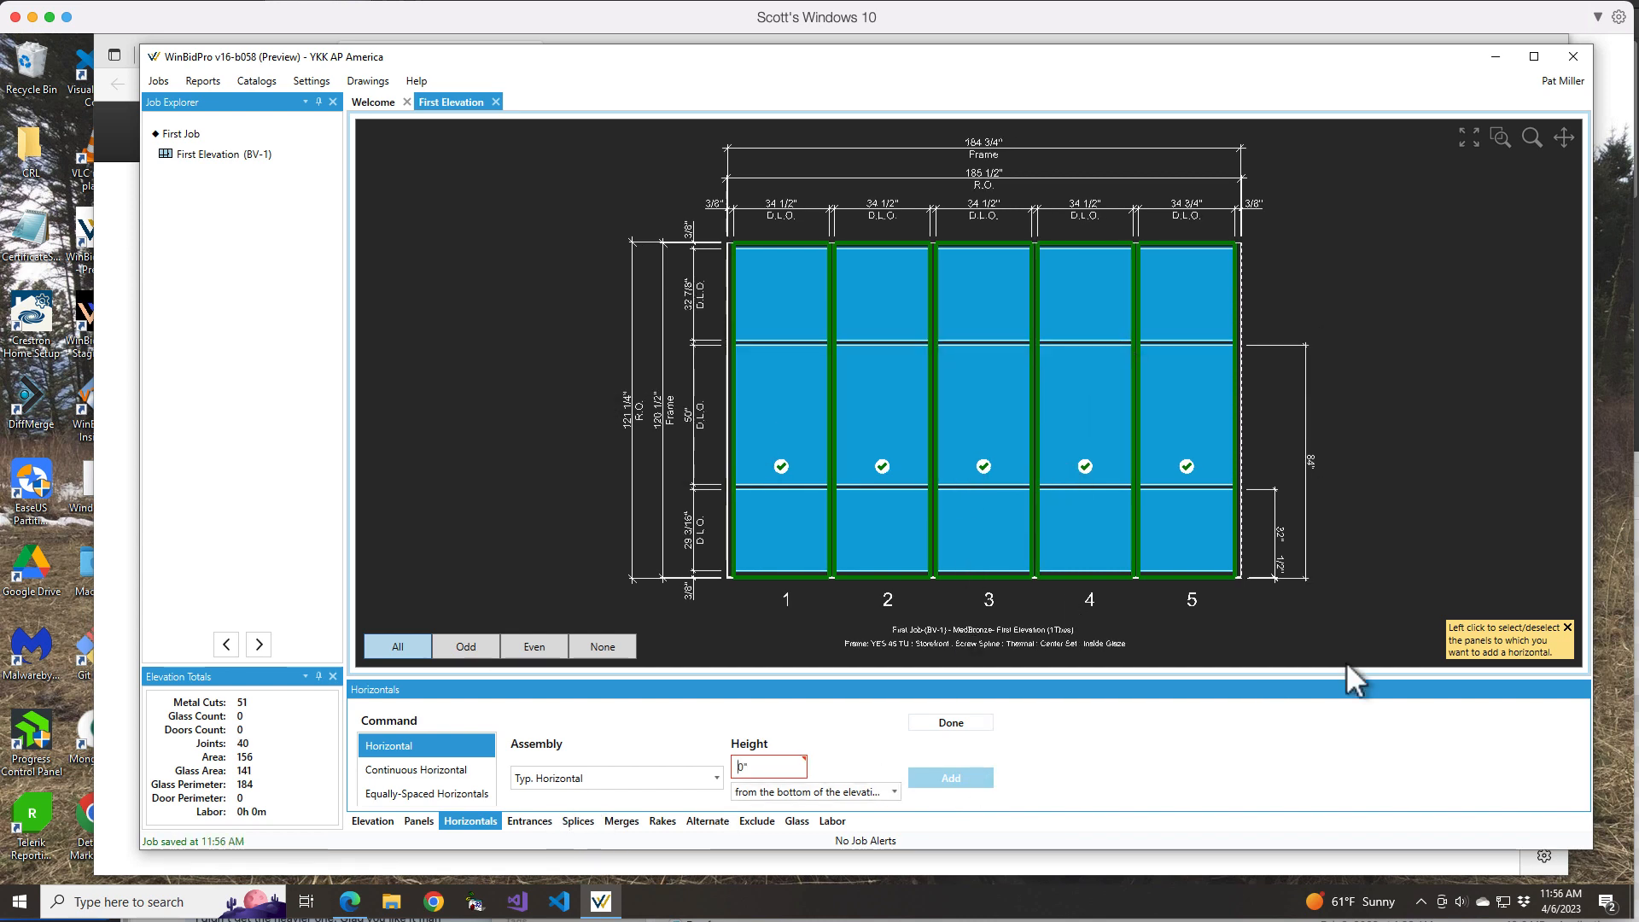
pyautogui.click(953, 722)
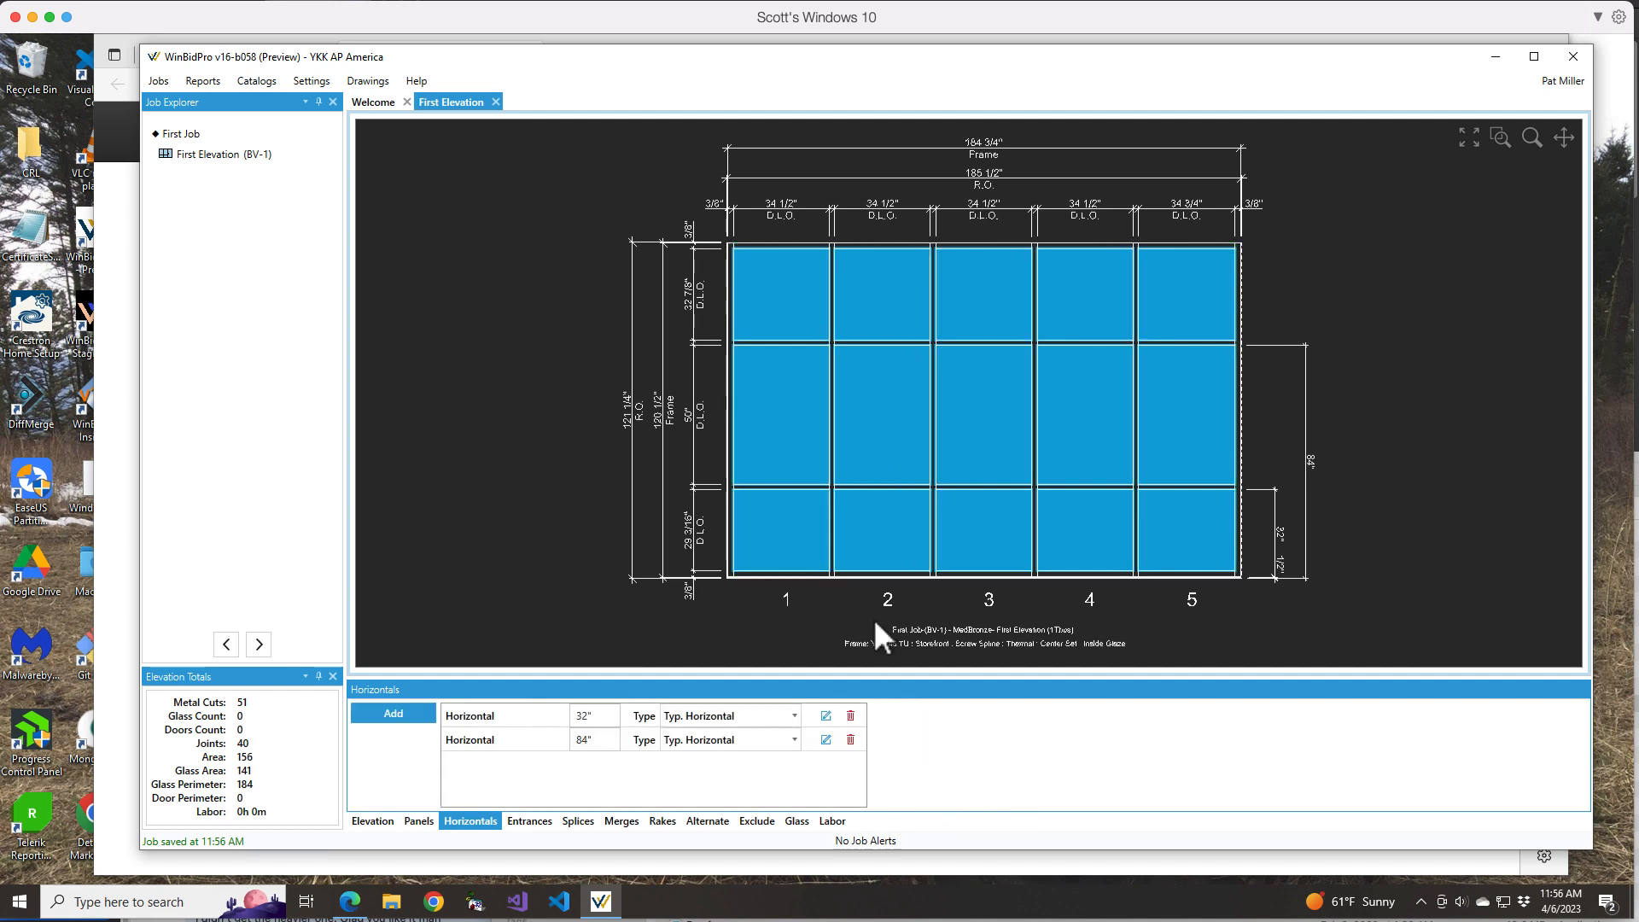